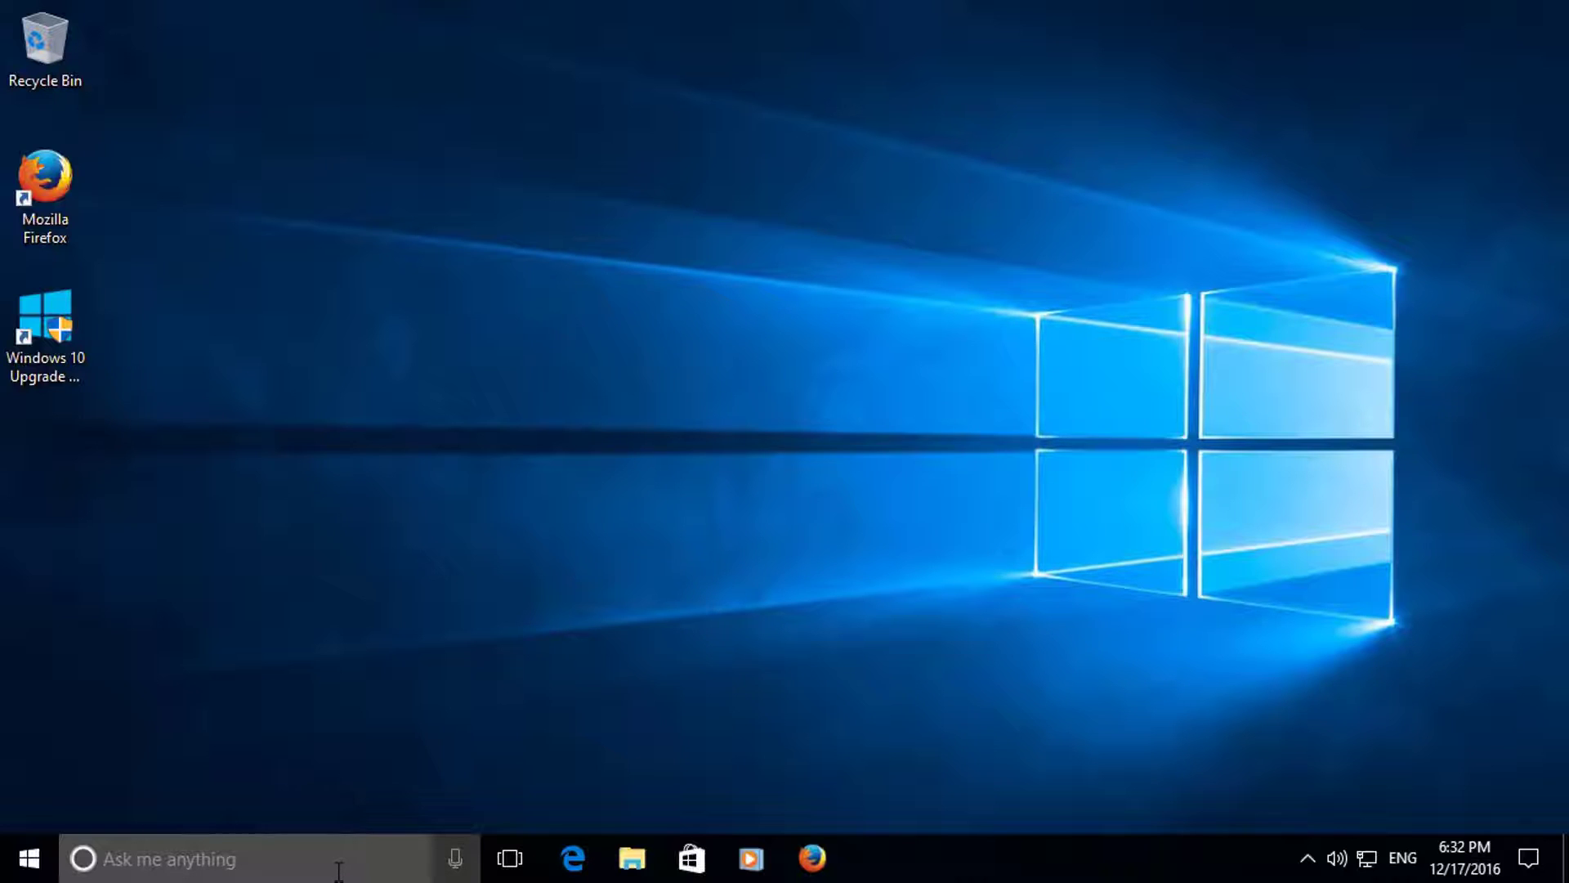
Look over the taskbar options menu and the Task View overview.
{"action": "right_click", "coordinate": [350, 856]}
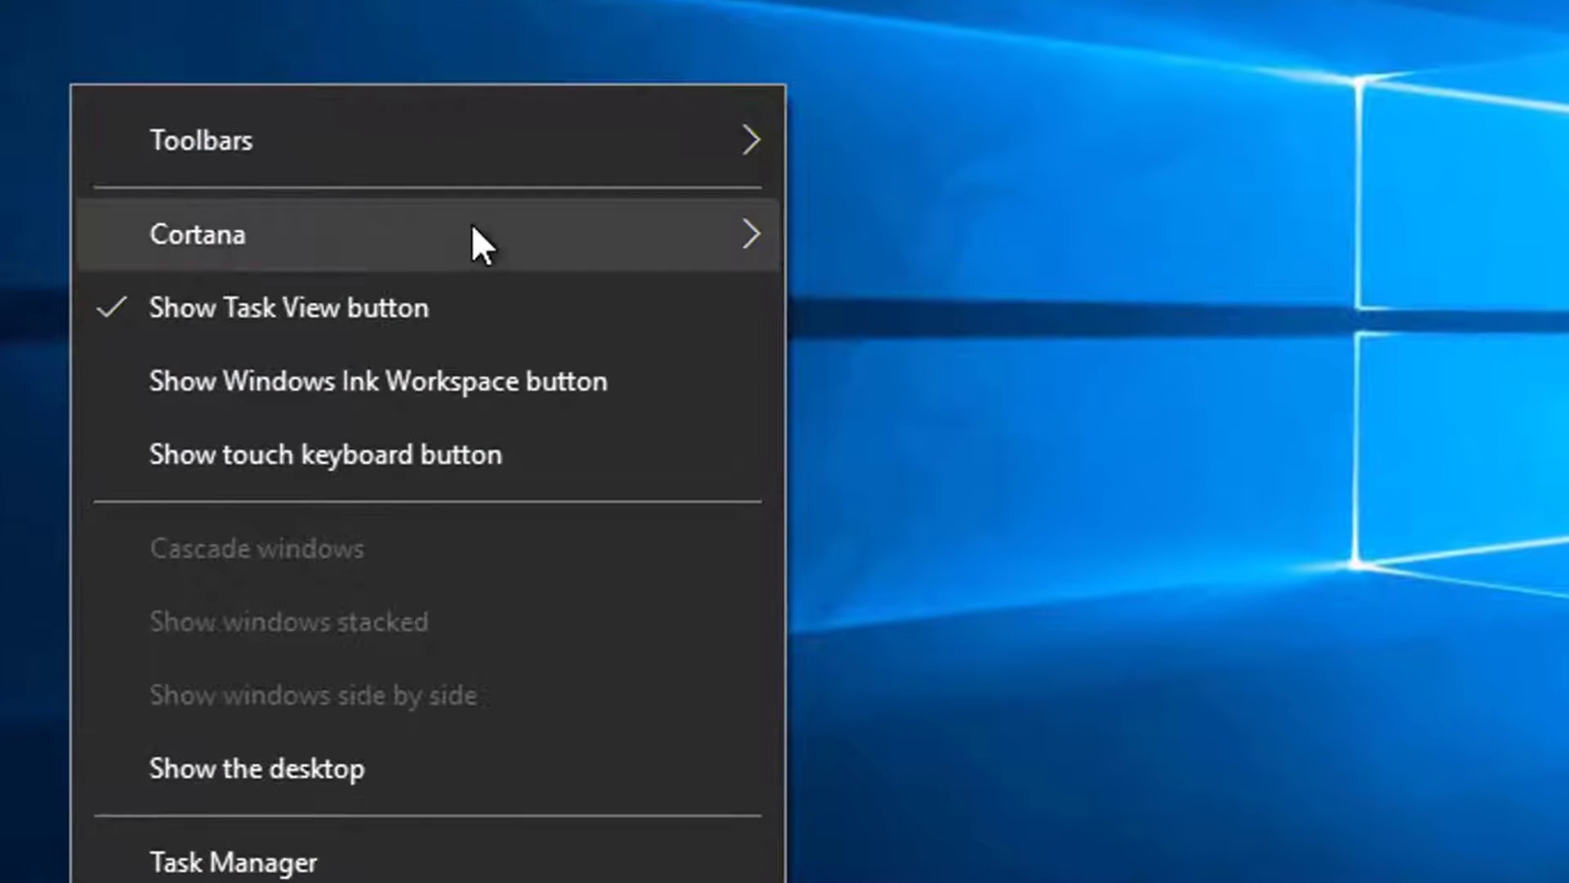
{"action": "mouse_move", "coordinate": [416, 235]}
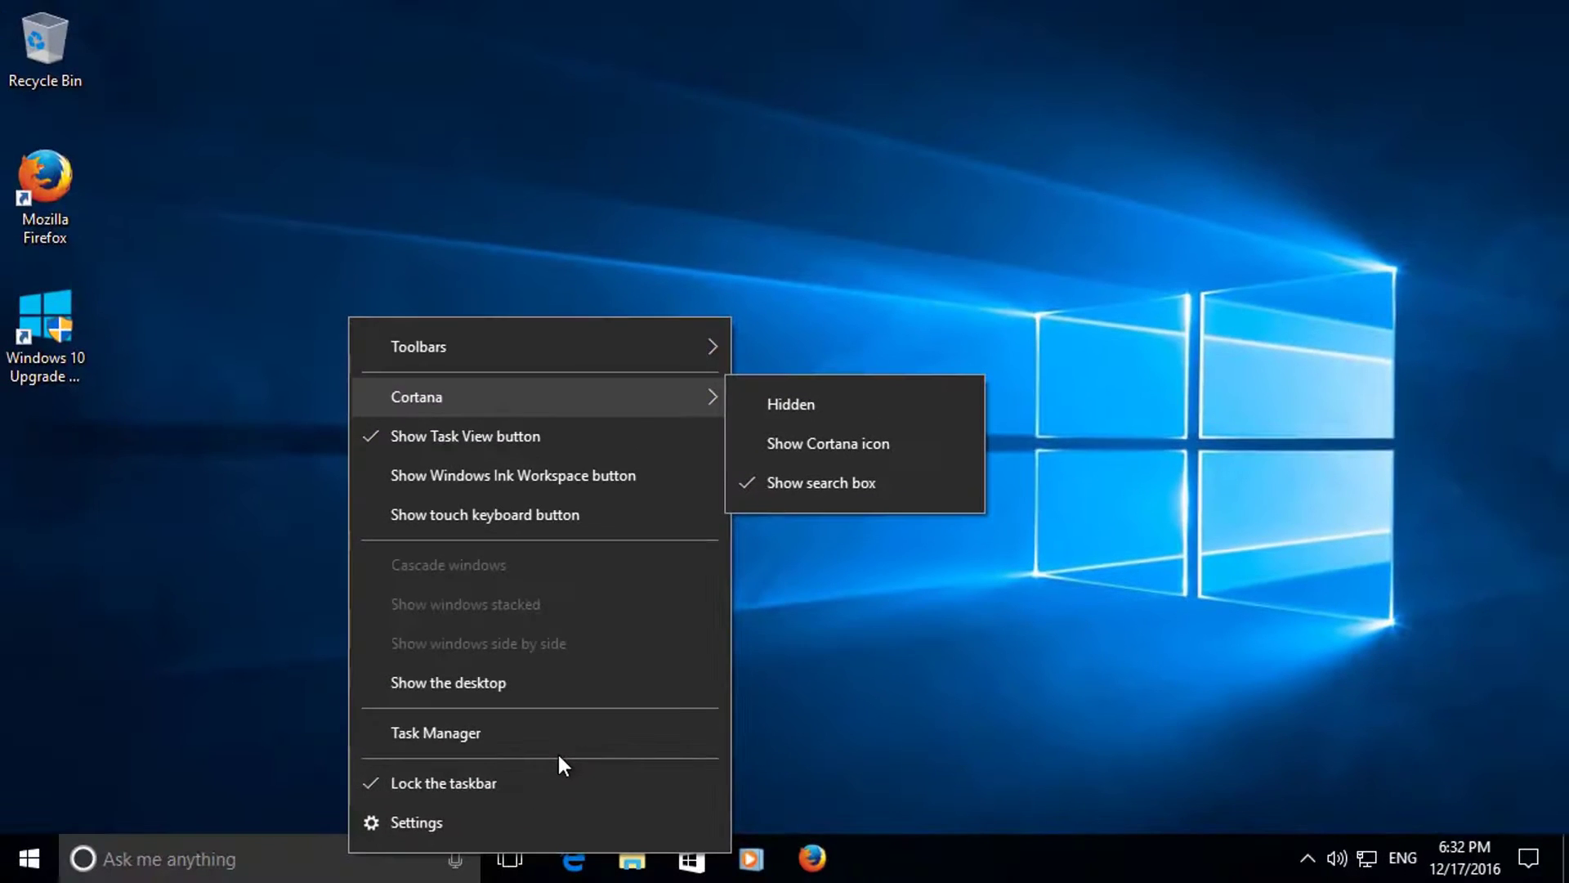
{"action": "left_click", "coordinate": [557, 752]}
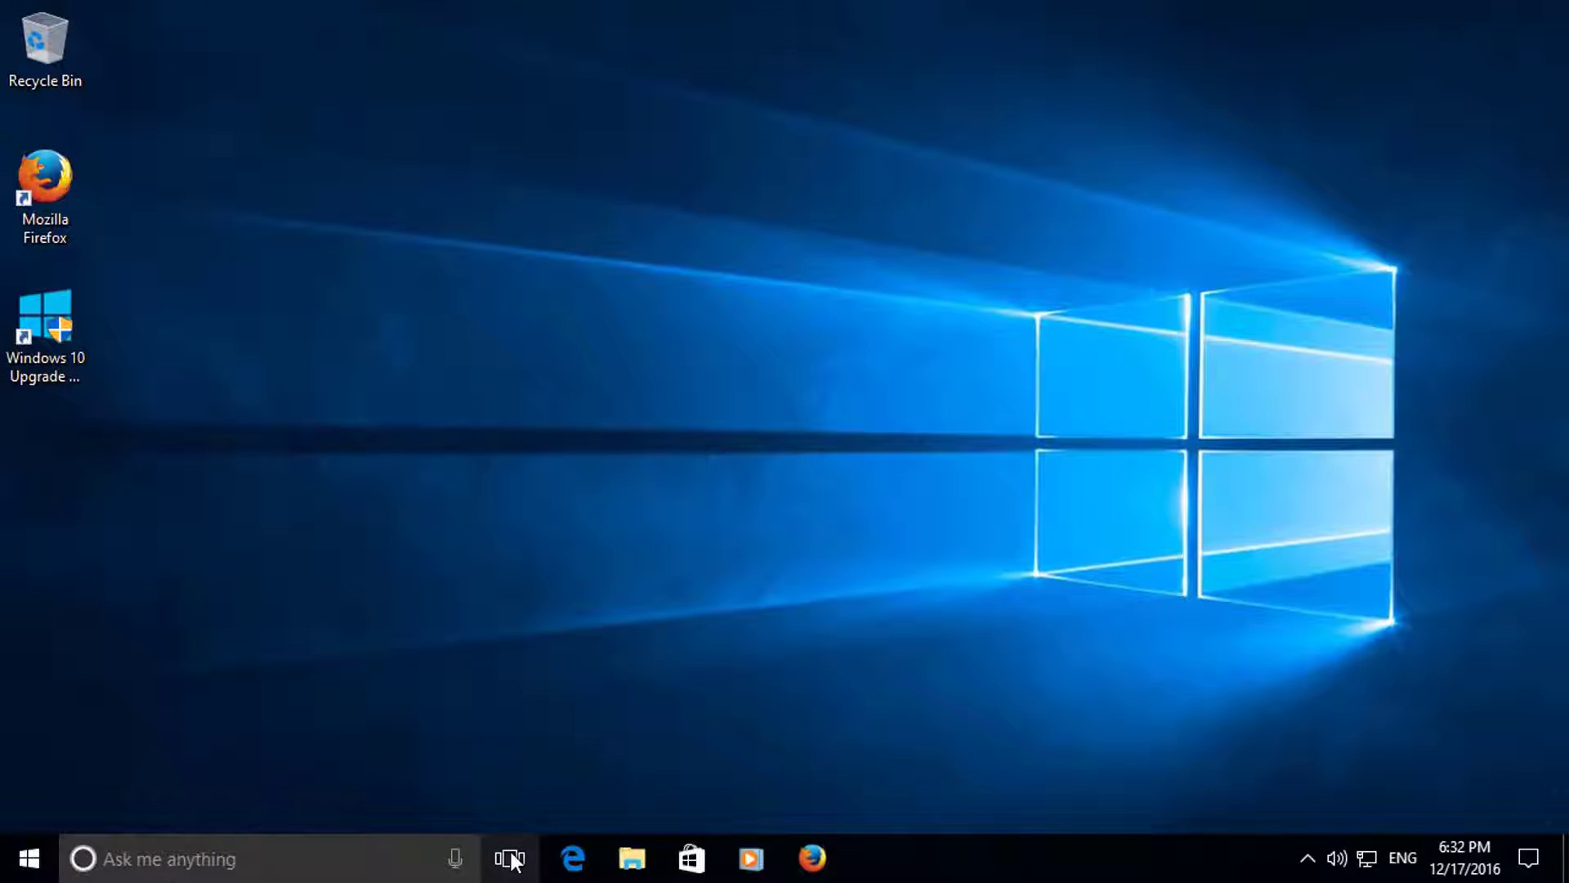
{"action": "left_click", "coordinate": [511, 862]}
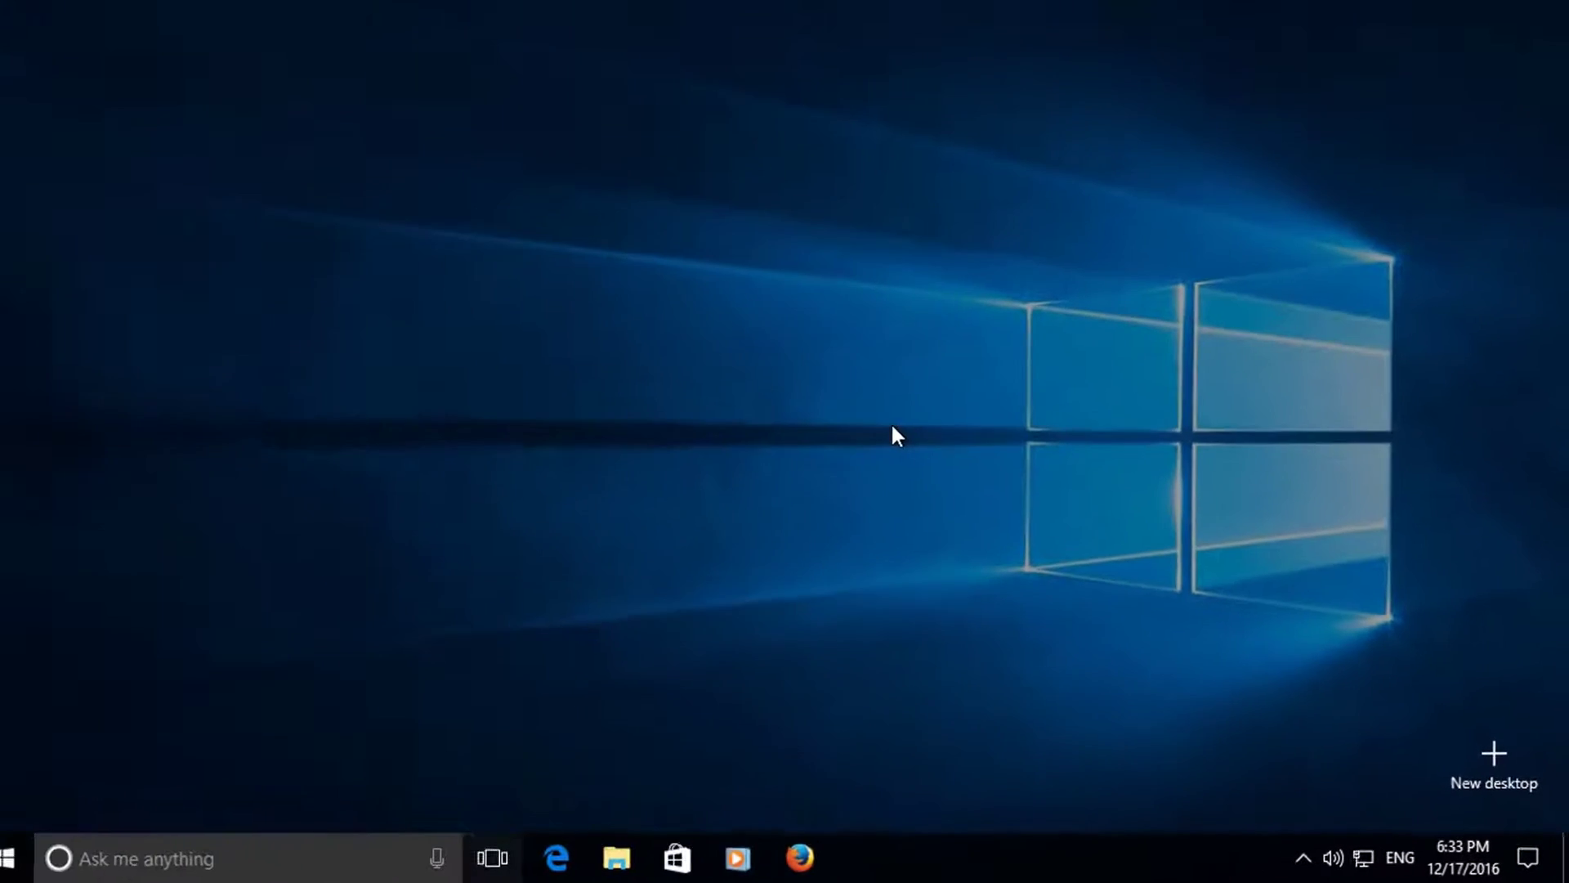
{"action": "left_click", "coordinate": [893, 425]}
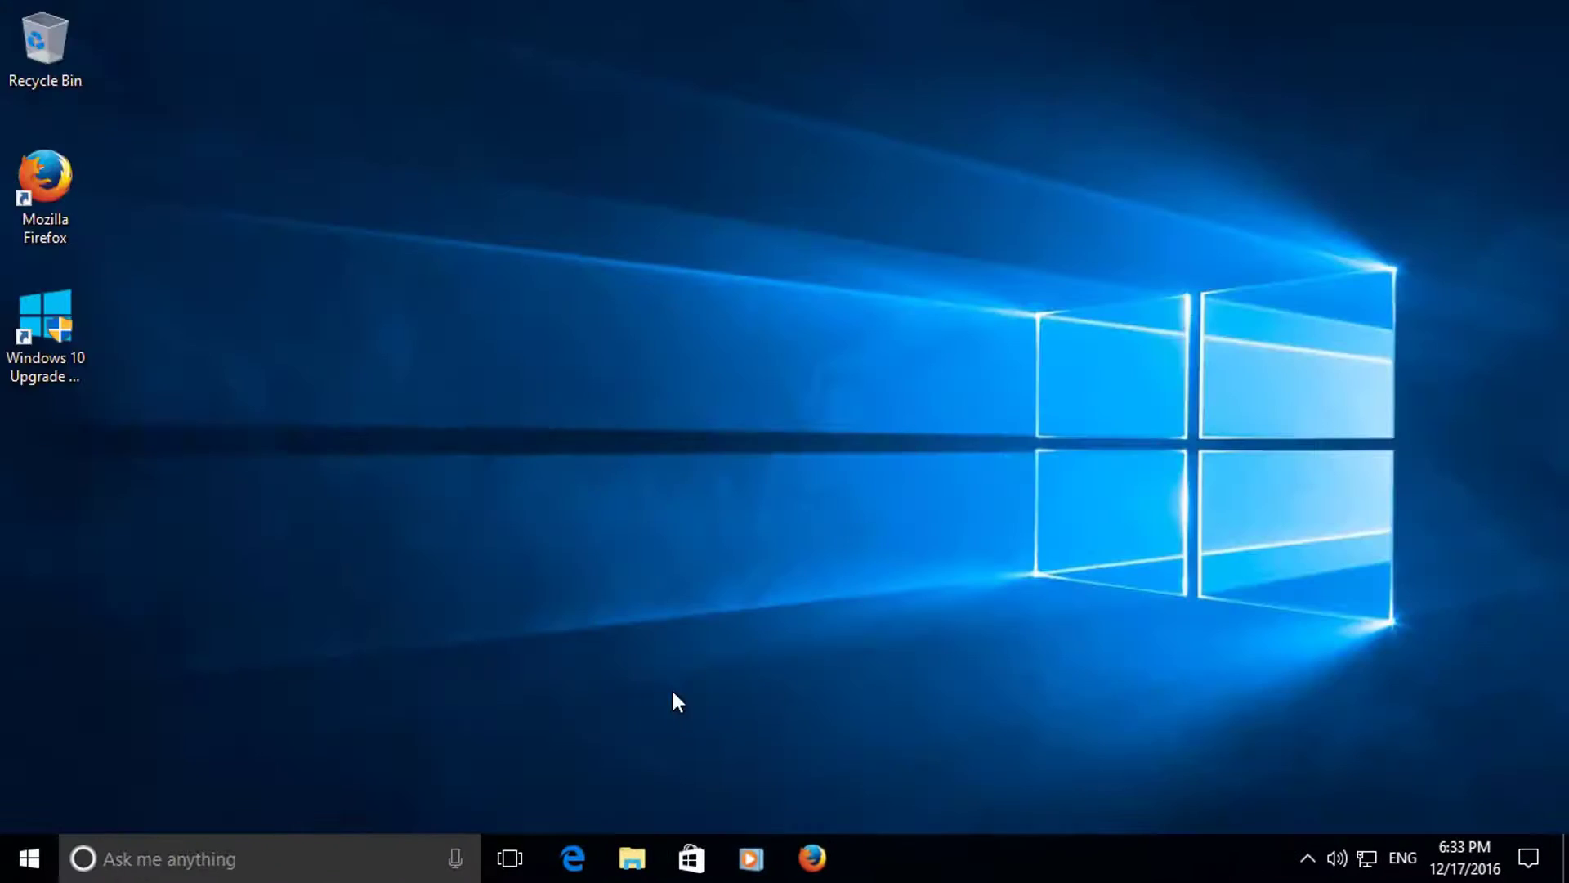
Add Desktop 2 and Desktop 3 in Task View, then return to the desktop.
{"action": "left_click", "coordinate": [510, 859]}
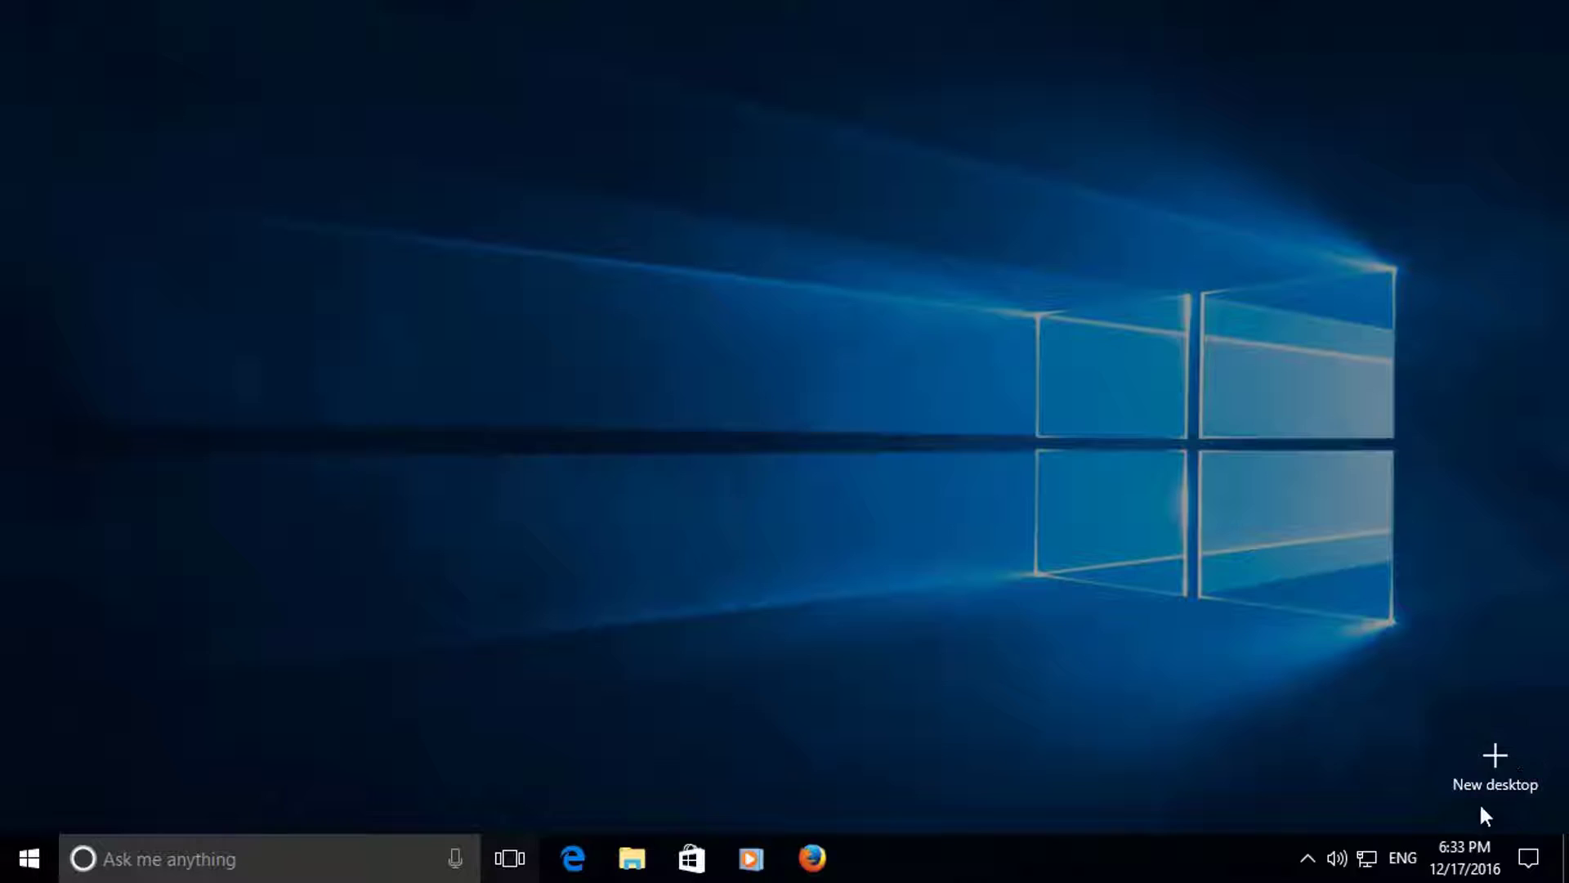
{"action": "left_click", "coordinate": [1492, 752]}
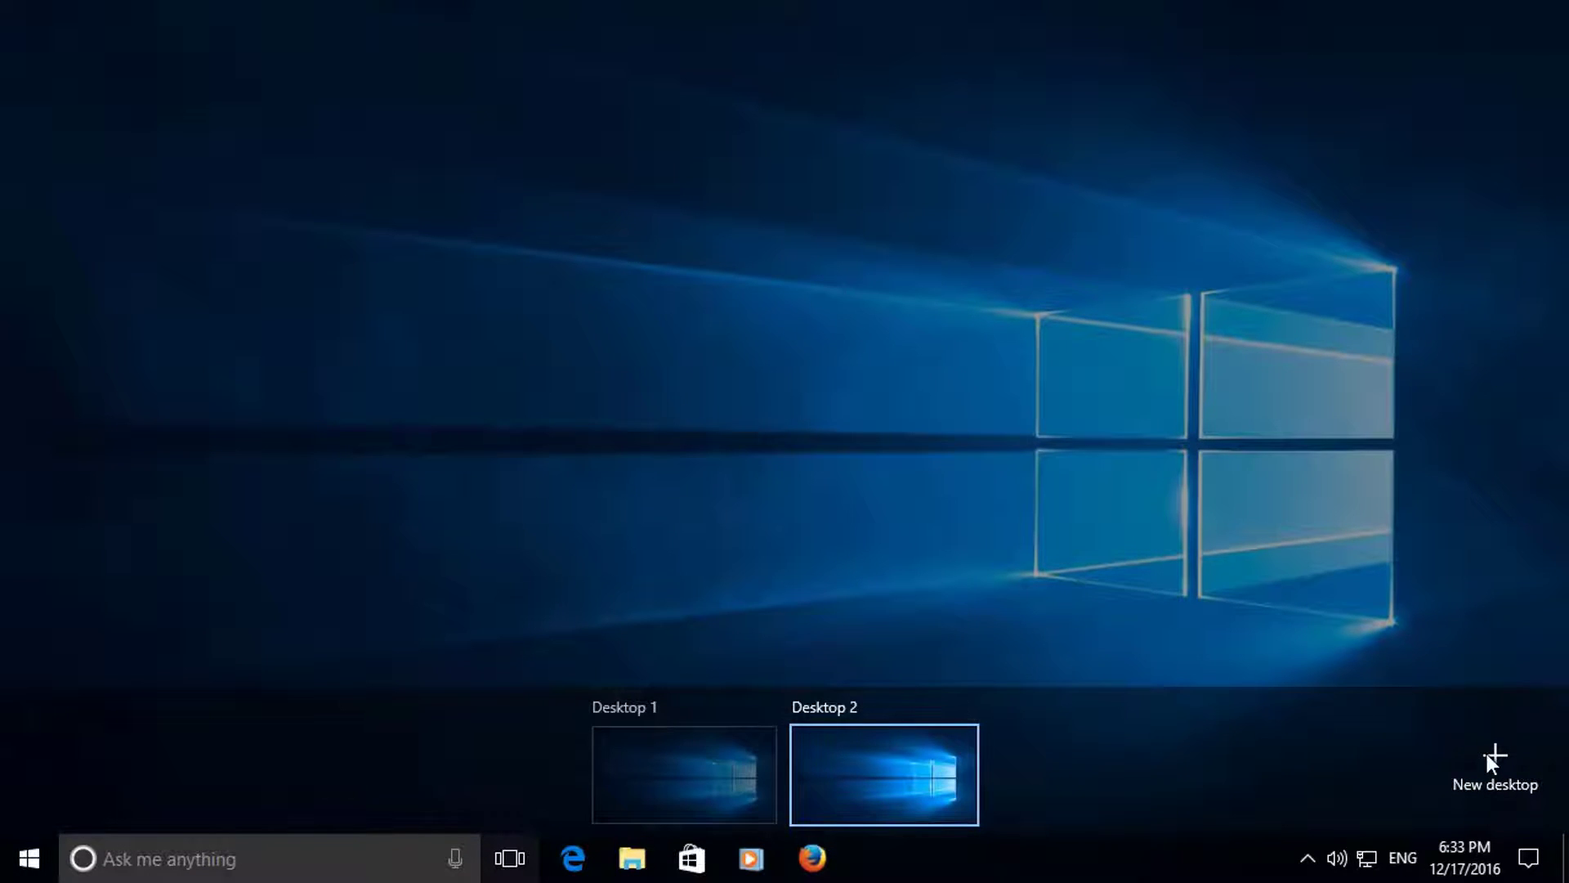
{"action": "left_click", "coordinate": [1494, 757]}
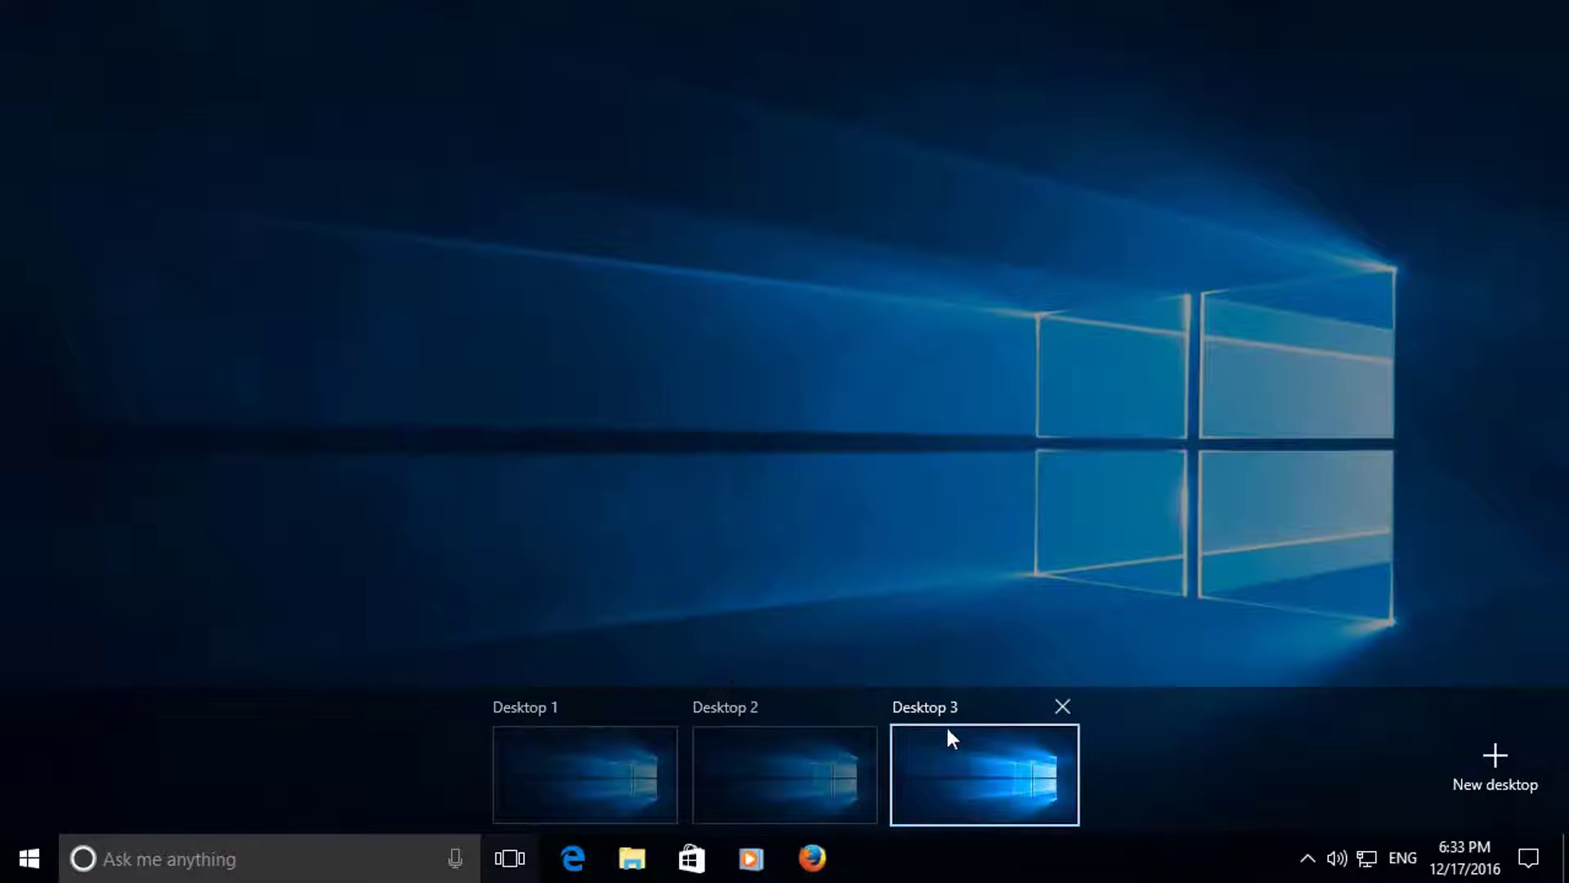
{"action": "left_click", "coordinate": [957, 432]}
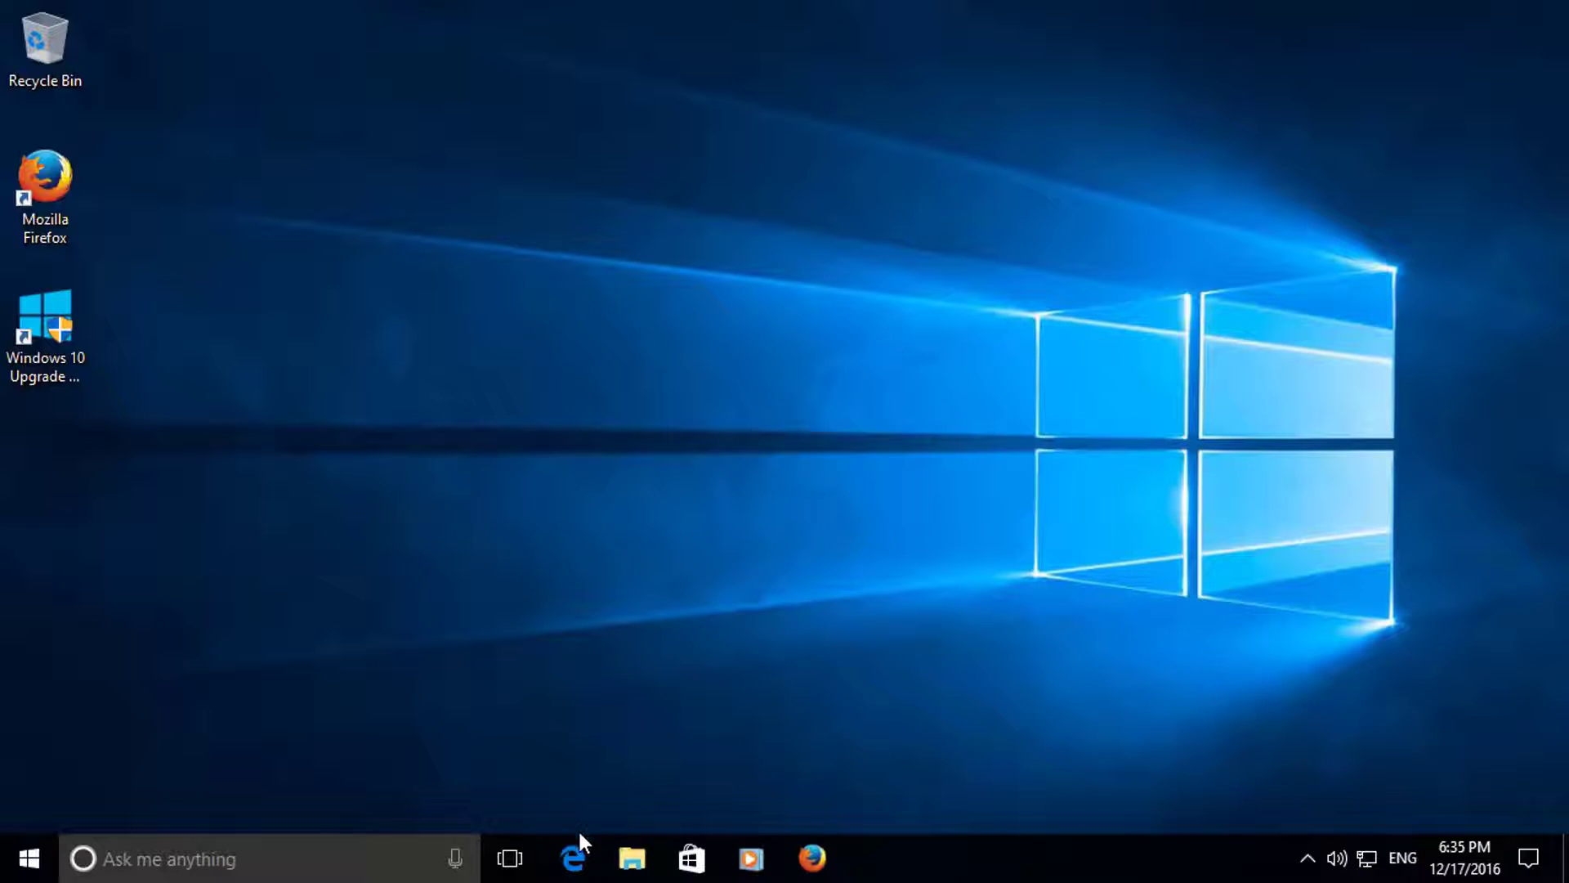
Launch Edge, minimise it, check Action Center, restore Edge, then show the desktop.
{"action": "left_click", "coordinate": [573, 859]}
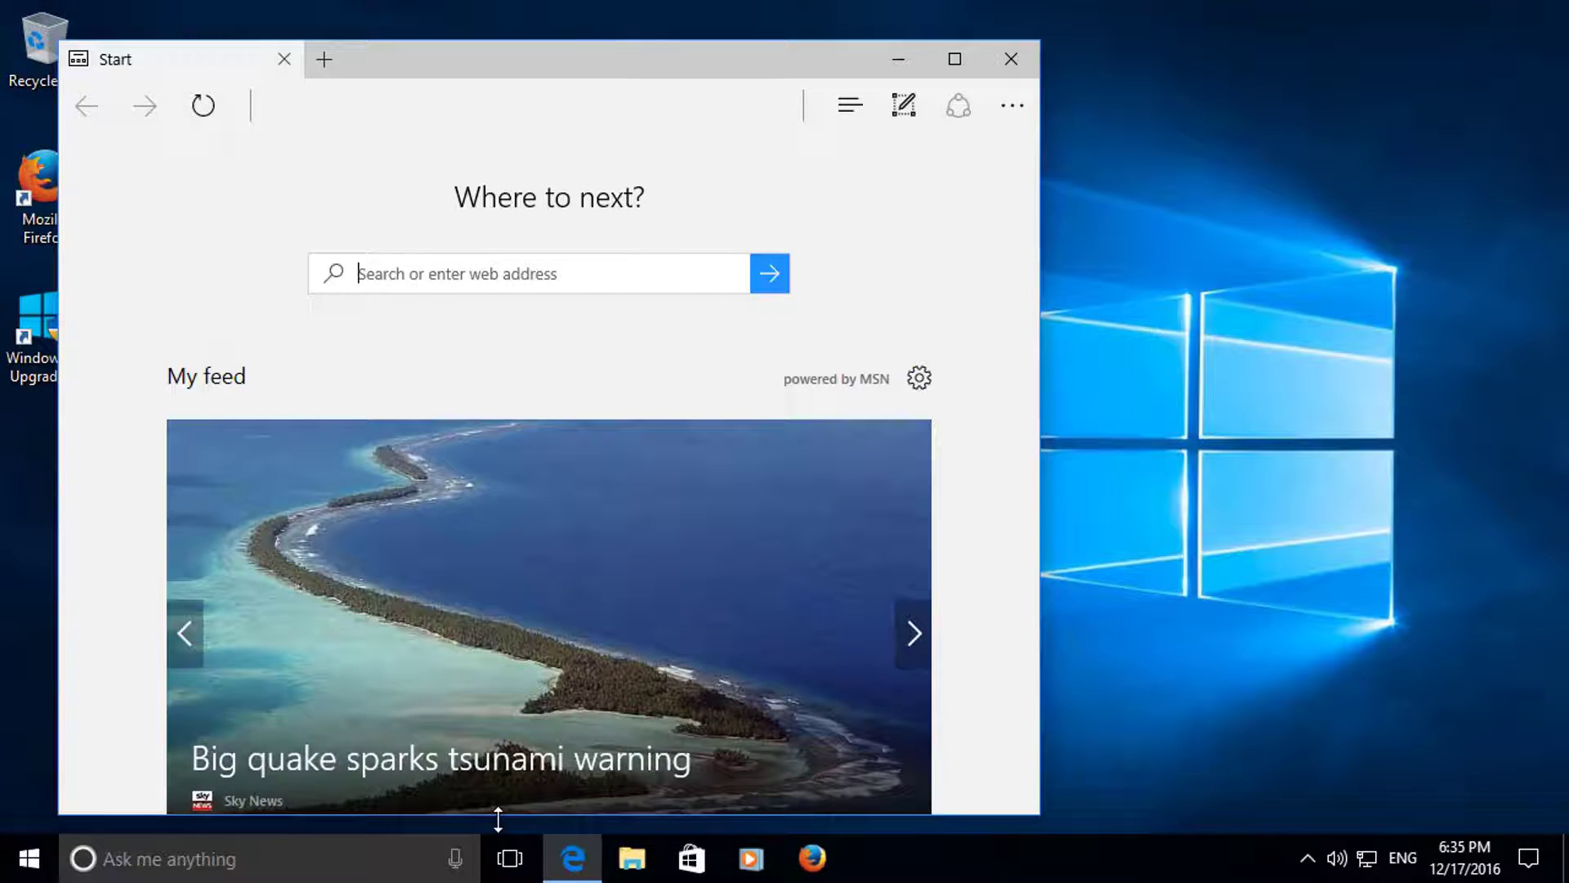
{"action": "left_click", "coordinate": [1566, 859]}
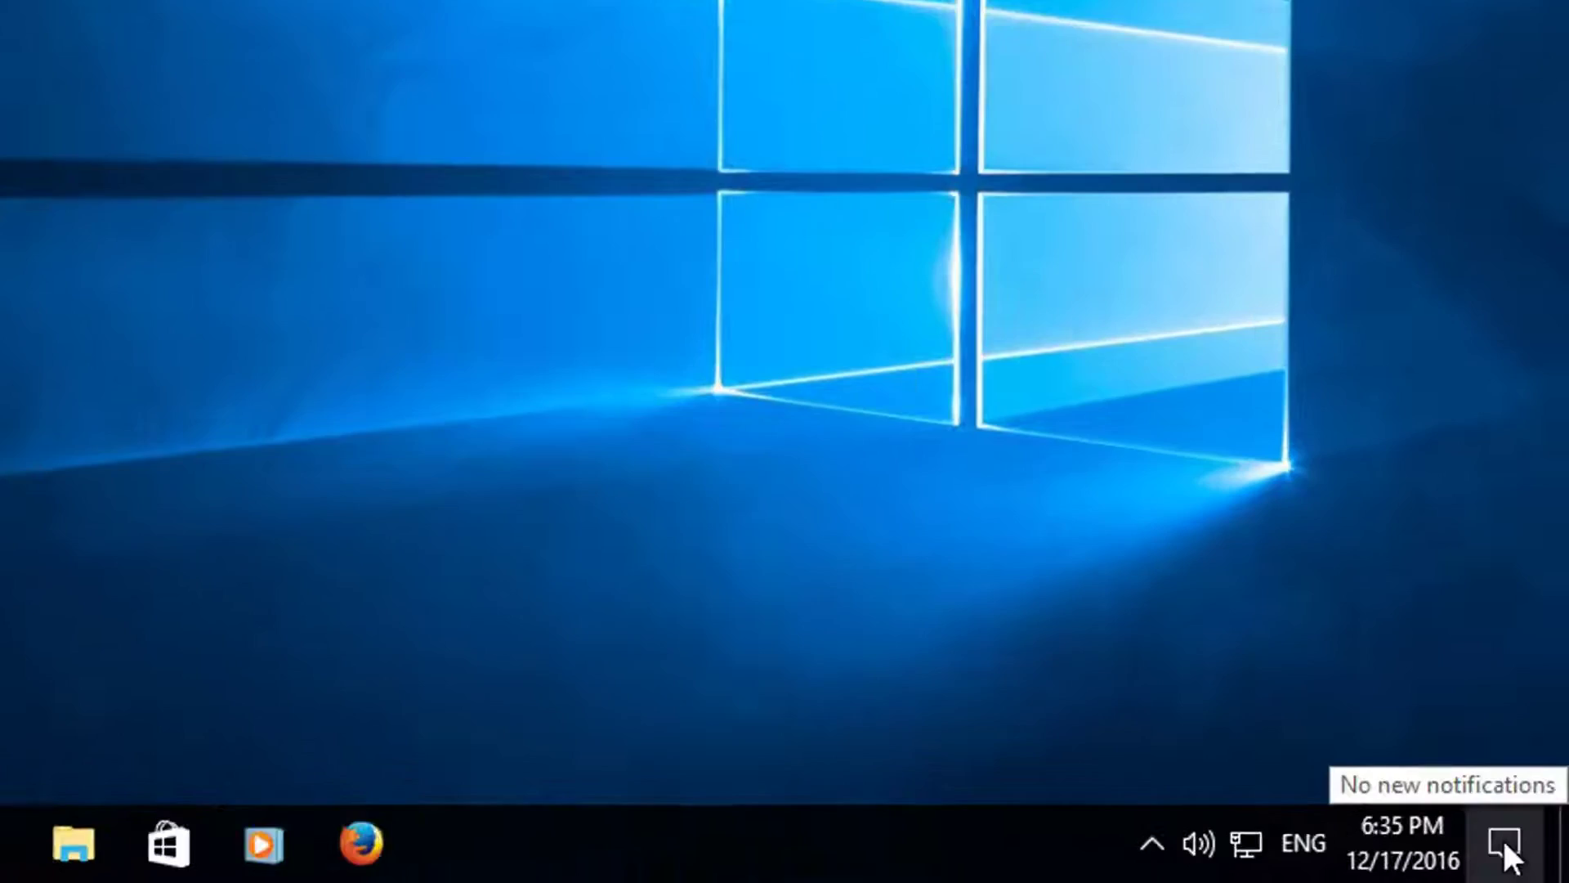
{"action": "left_click", "coordinate": [1504, 841]}
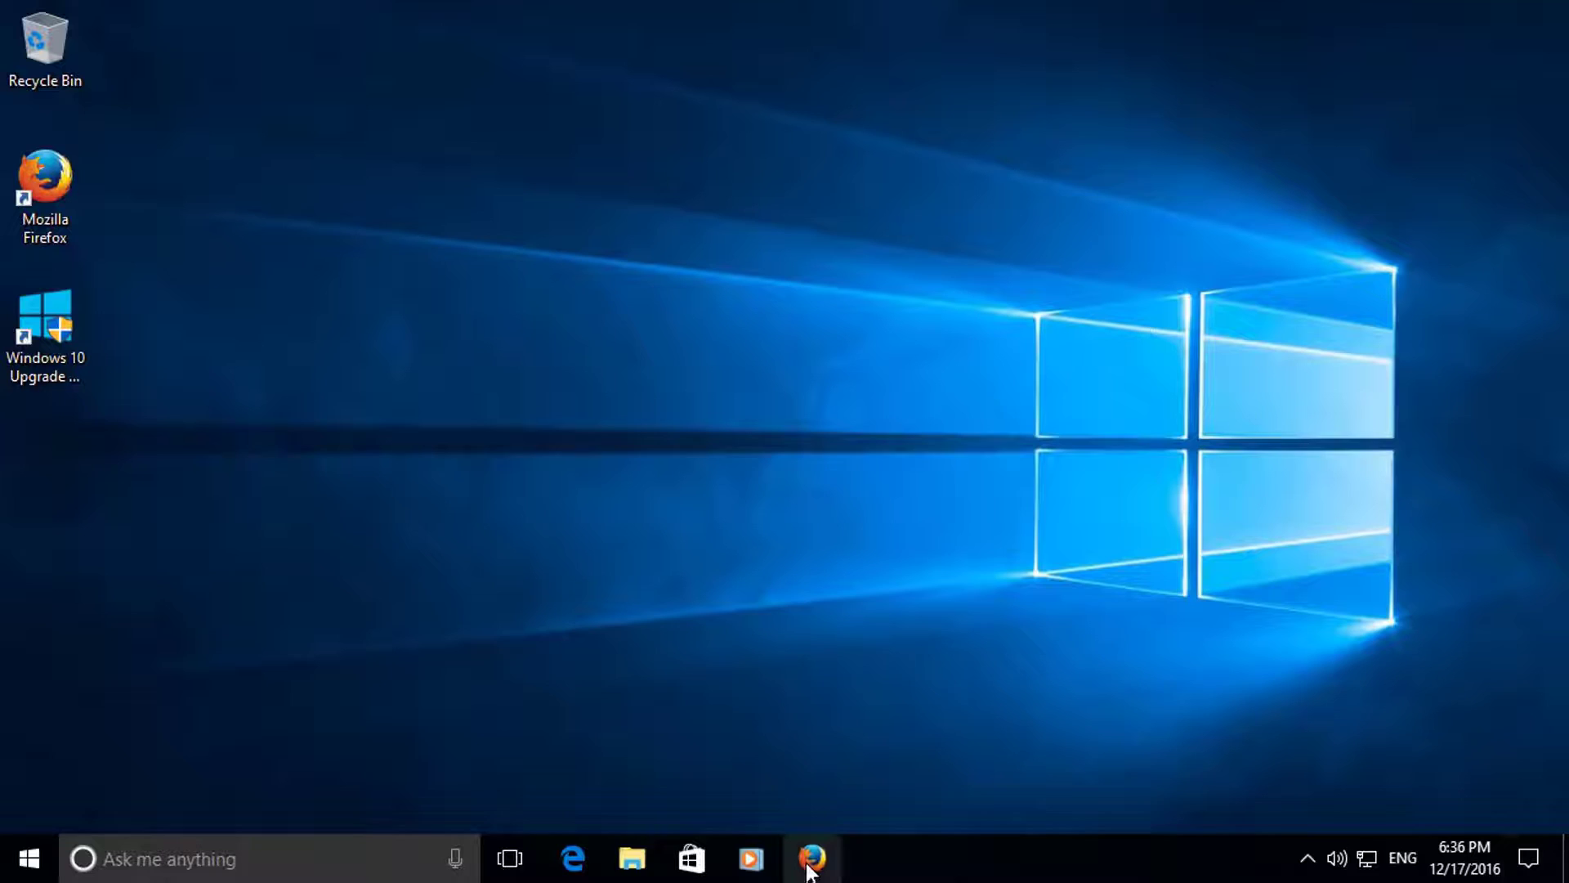
{"action": "left_click", "coordinate": [572, 861]}
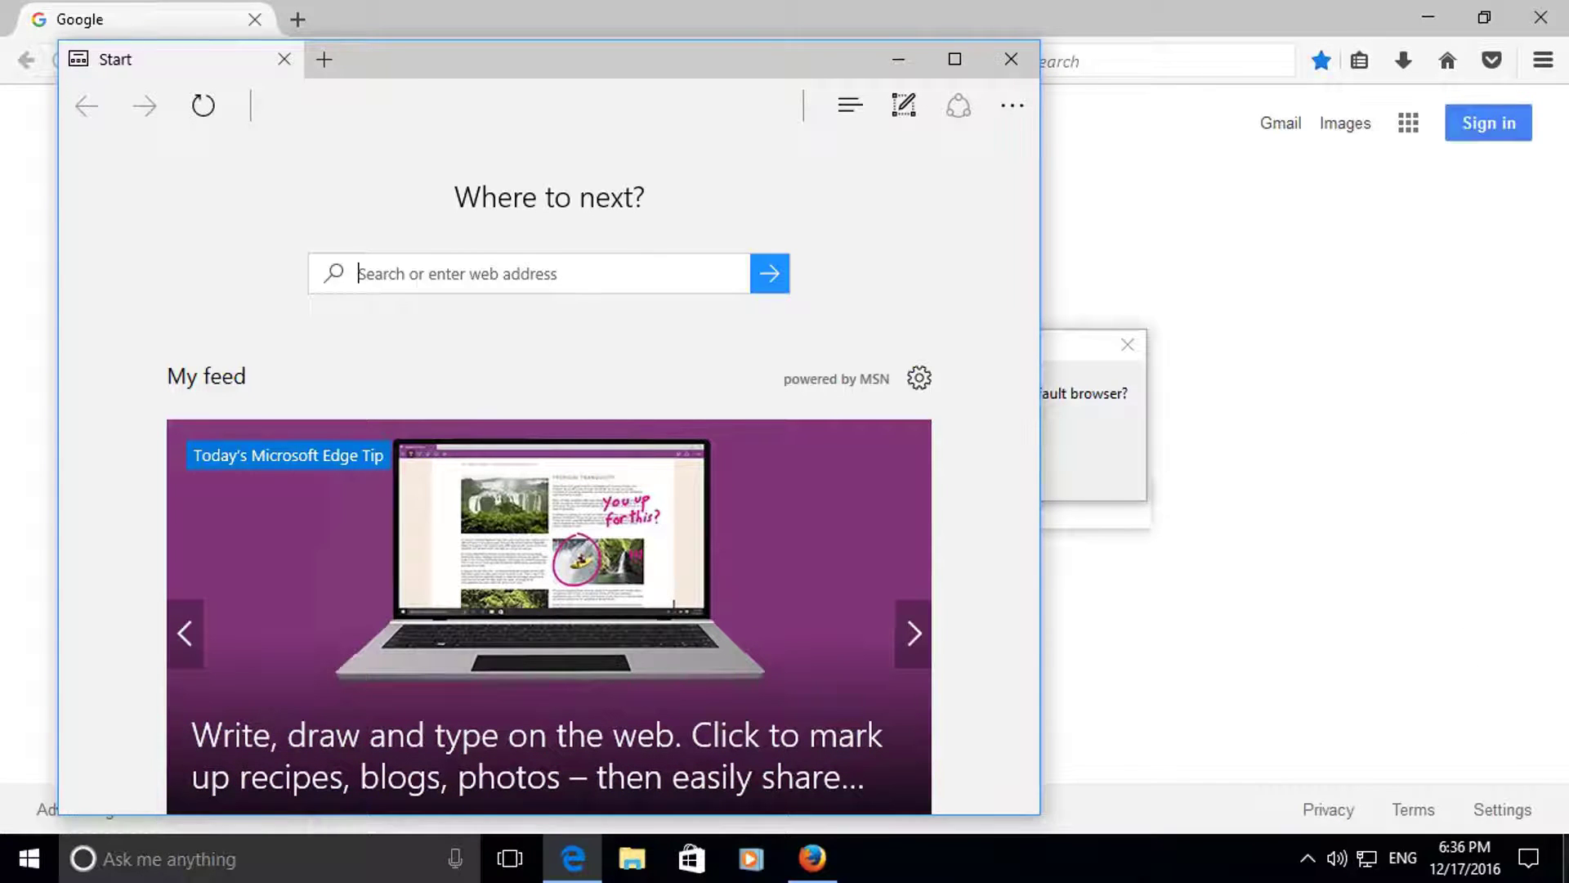
{"action": "left_click", "coordinate": [1564, 858]}
{"action": "key", "text": "super"}
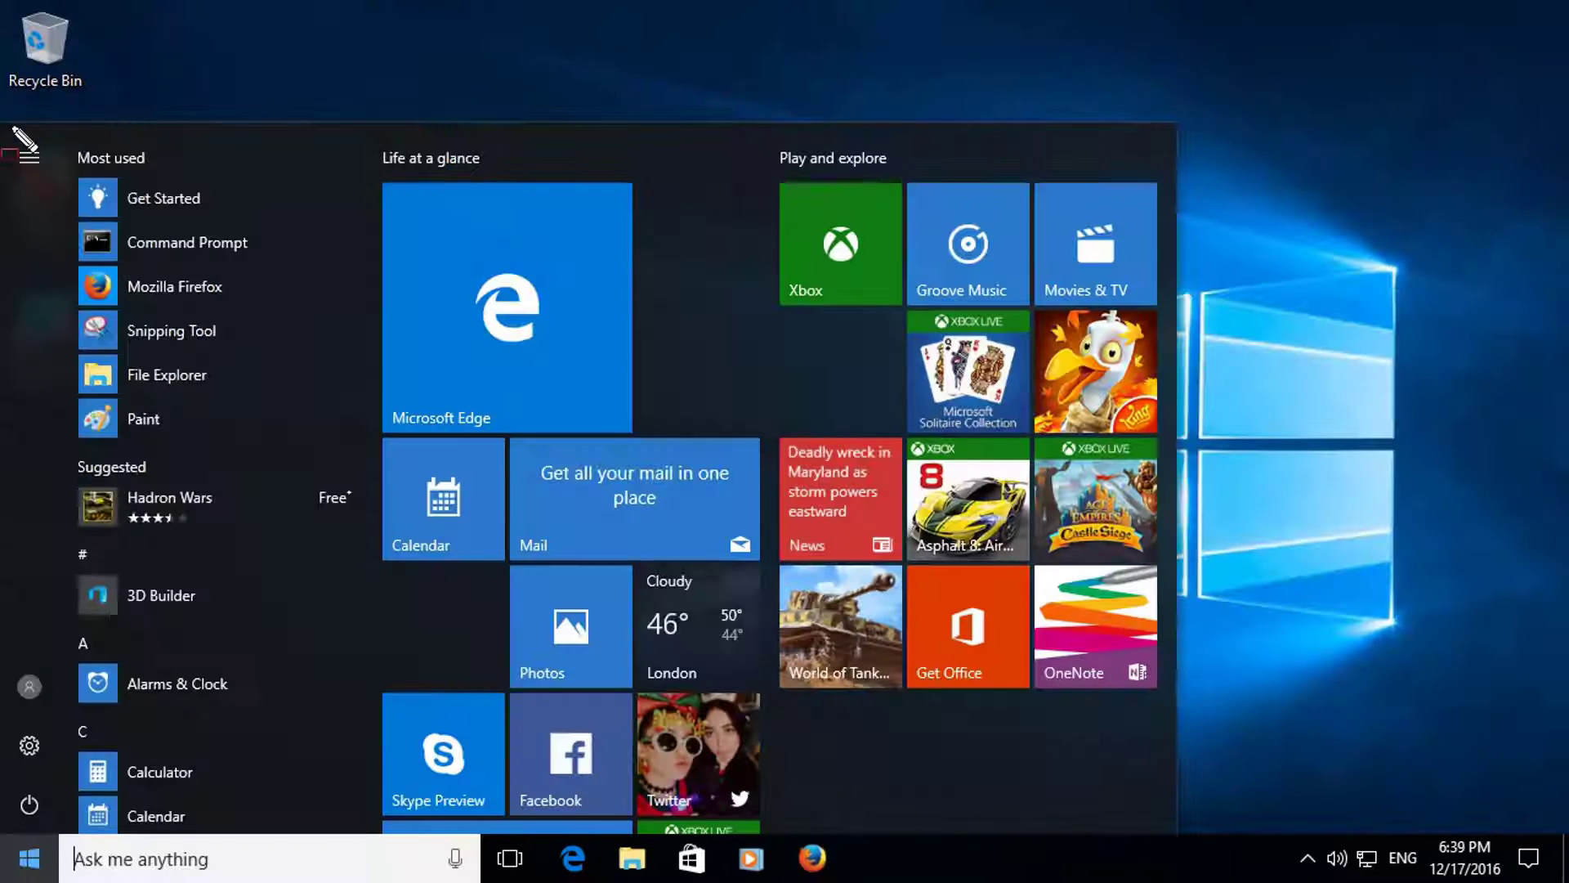
{"action": "left_click_drag", "start_coordinate": [17, 132], "coordinate": [73, 829]}
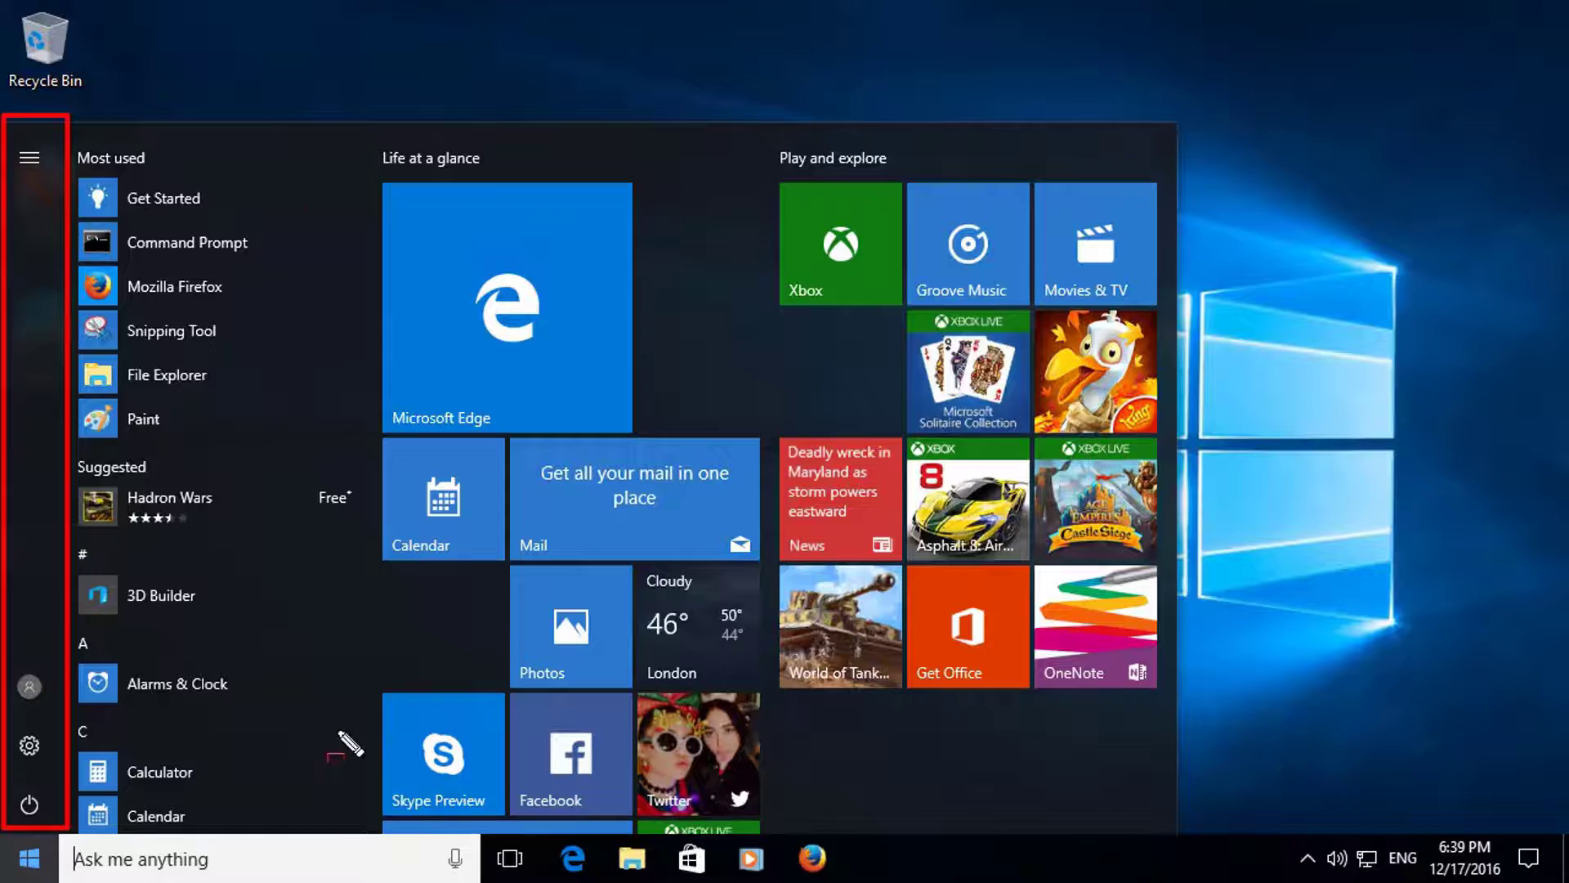
{"action": "mouse_move", "coordinate": [366, 826]}
{"action": "left_mouse_down"}
{"action": "mouse_move", "coordinate": [131, 683]}
{"action": "mouse_move", "coordinate": [74, 113]}
{"action": "left_mouse_up"}
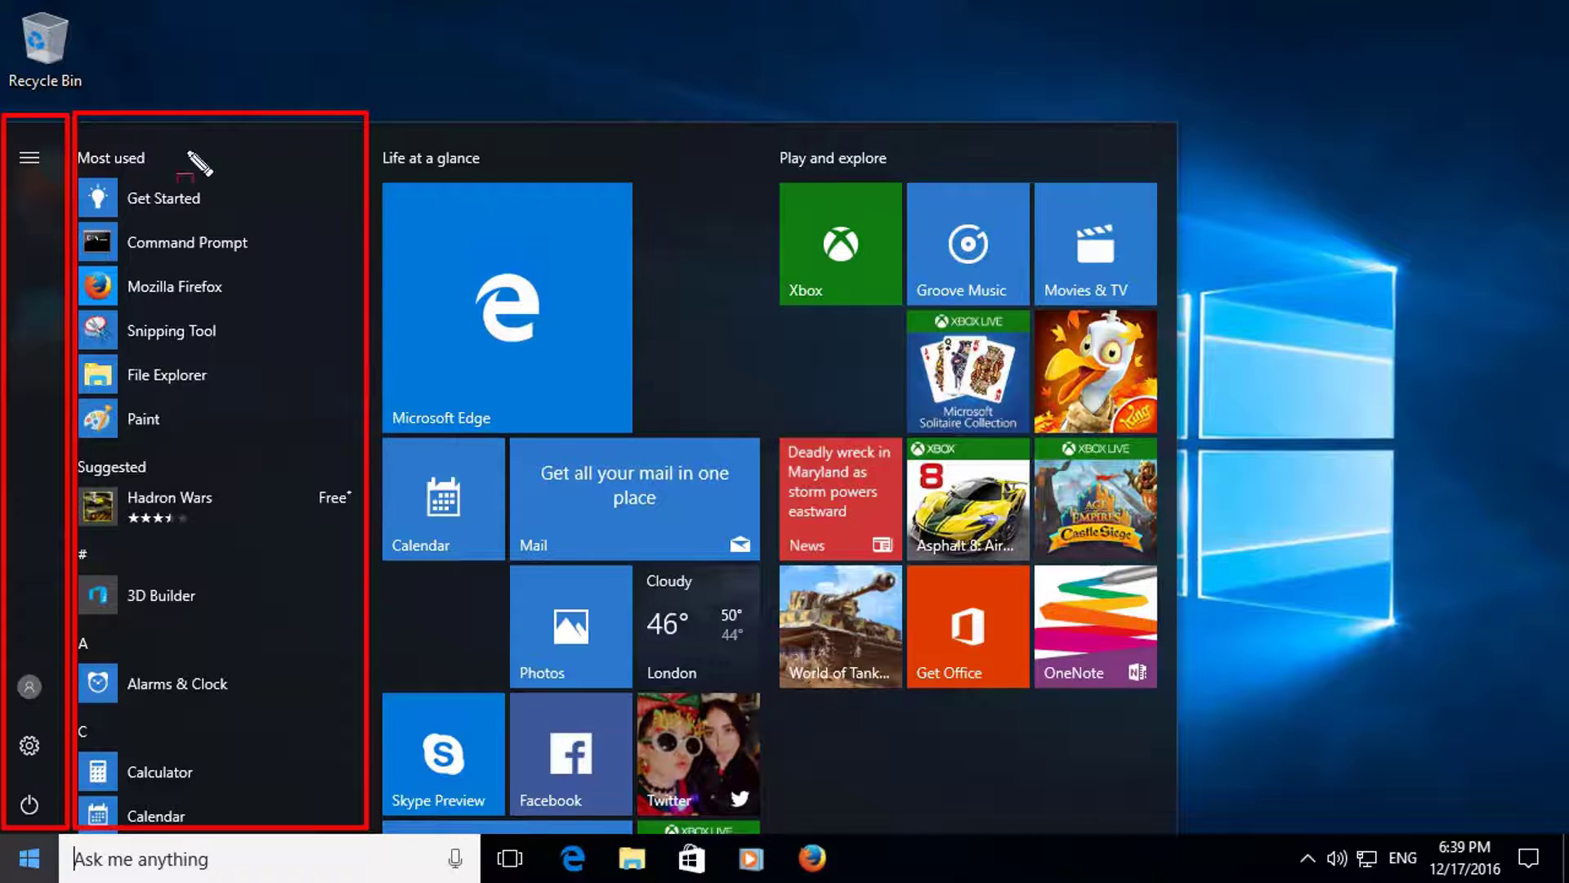
{"action": "mouse_move", "coordinate": [1169, 865]}
{"action": "left_mouse_down"}
{"action": "mouse_move", "coordinate": [1184, 845]}
{"action": "mouse_move", "coordinate": [1034, 761]}
{"action": "mouse_move", "coordinate": [666, 428]}
{"action": "mouse_move", "coordinate": [438, 253]}
{"action": "mouse_move", "coordinate": [377, 159]}
{"action": "mouse_move", "coordinate": [379, 120]}
{"action": "left_mouse_up"}
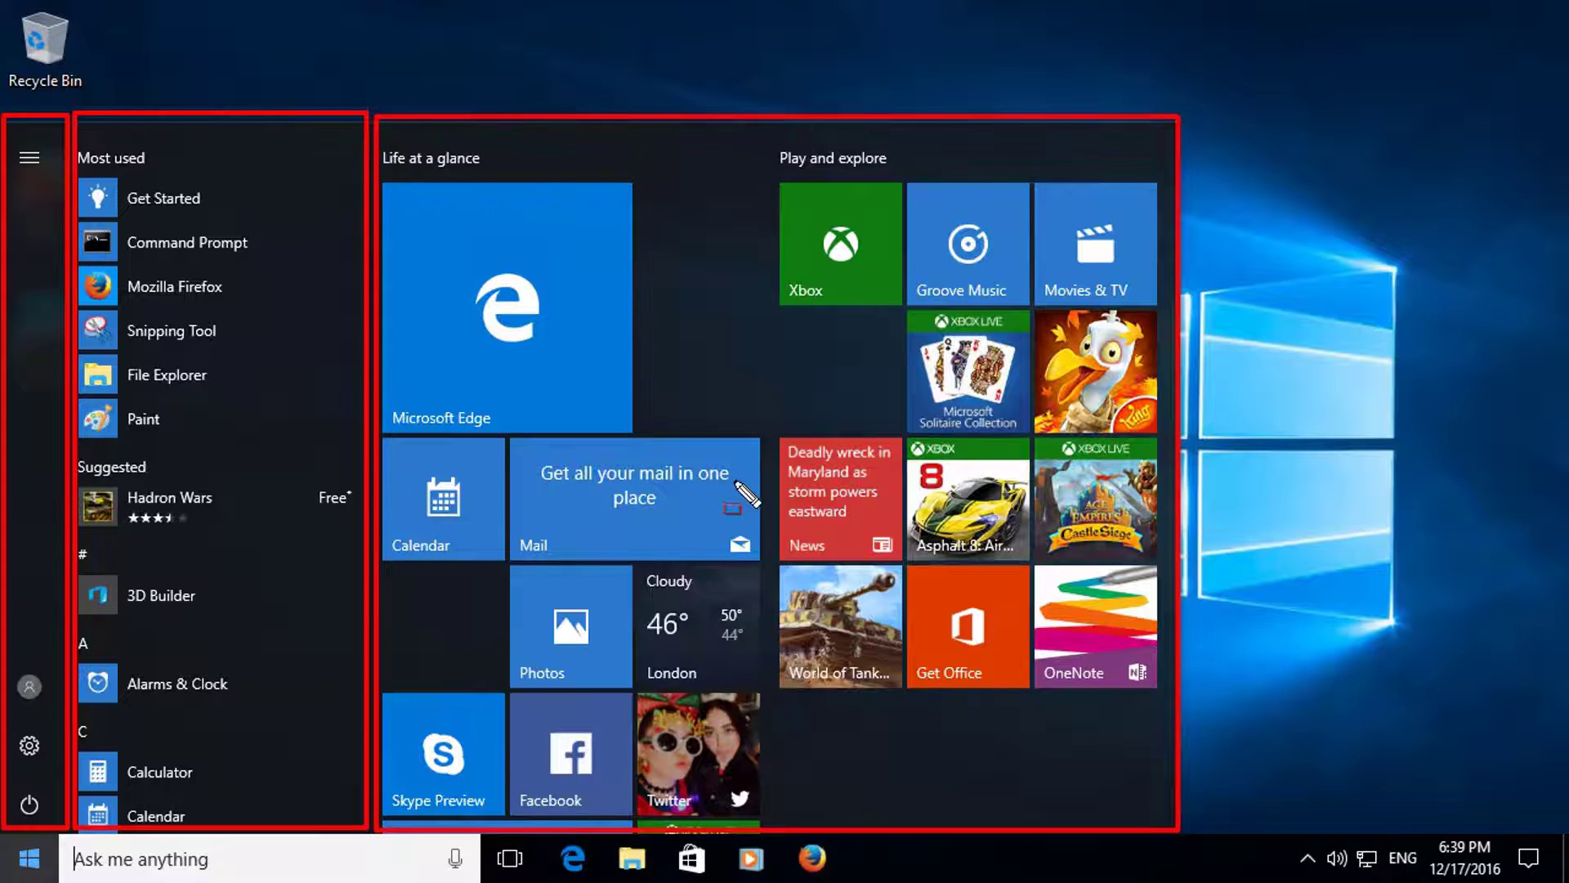
{"action": "left_click_drag", "start_coordinate": [725, 500], "coordinate": [717, 479]}
{"action": "key", "text": "ctrl+z"}
{"action": "key", "text": "Escape"}
{"action": "left_click", "coordinate": [29, 157]}
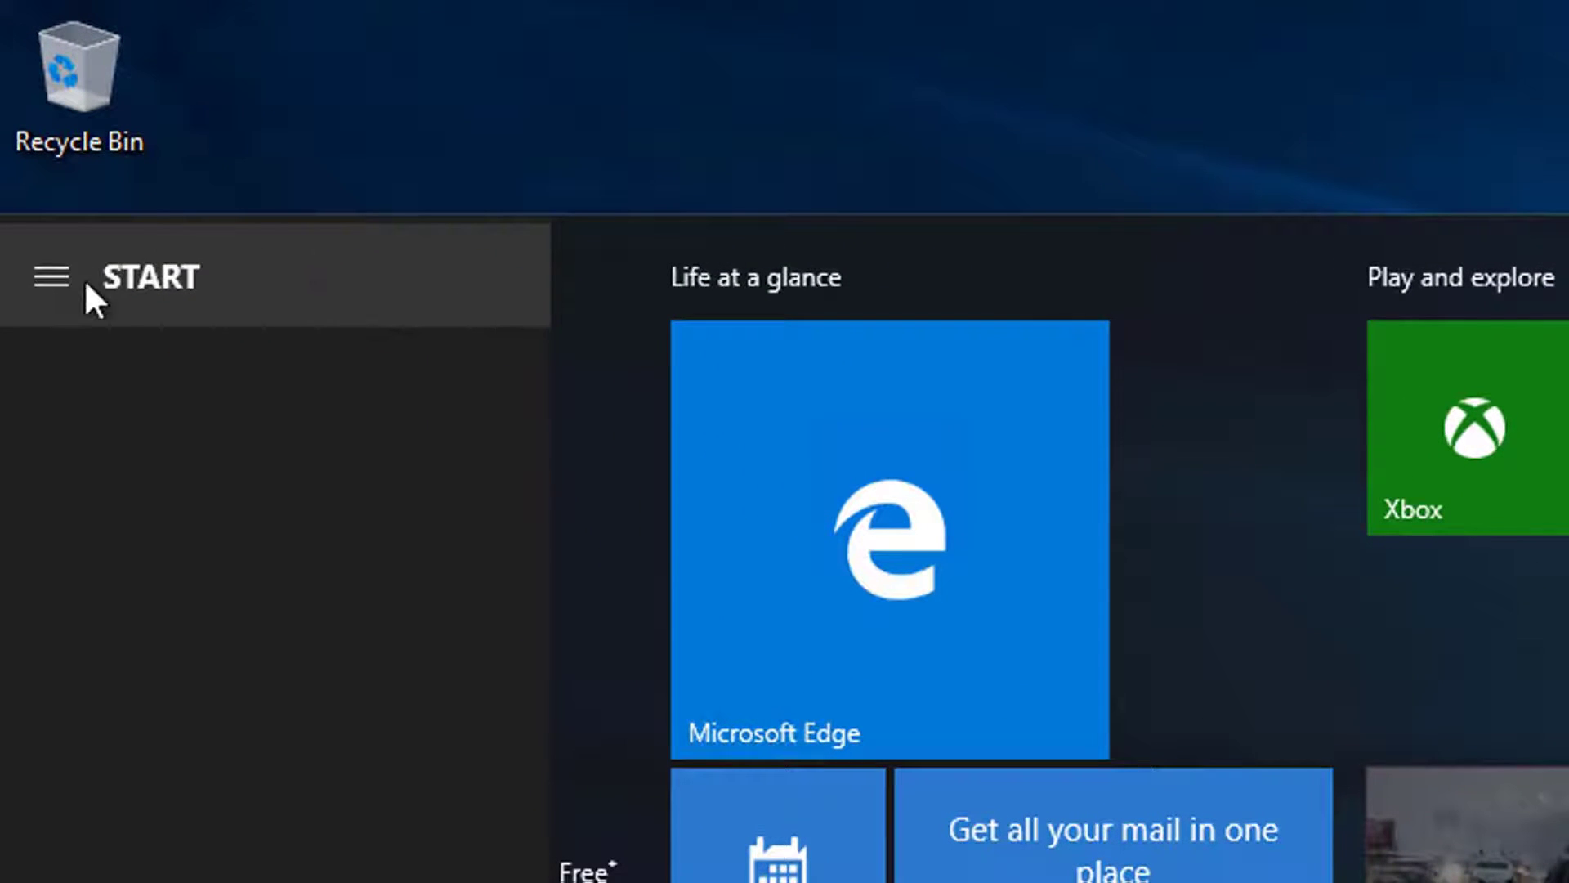
{"action": "left_click", "coordinate": [49, 273]}
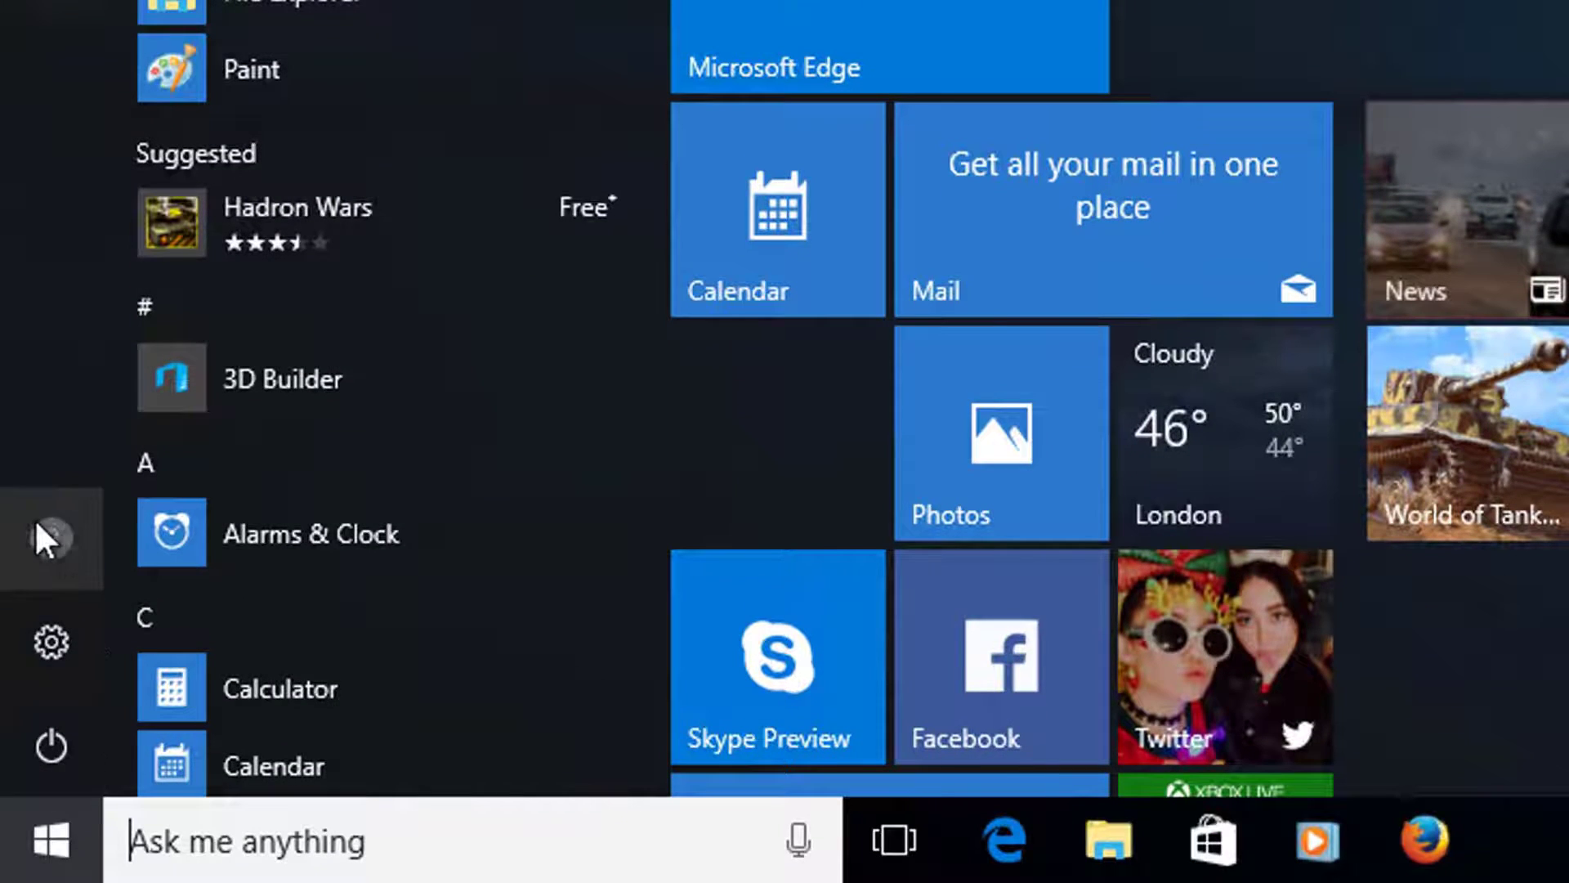
{"action": "left_click", "coordinate": [52, 526]}
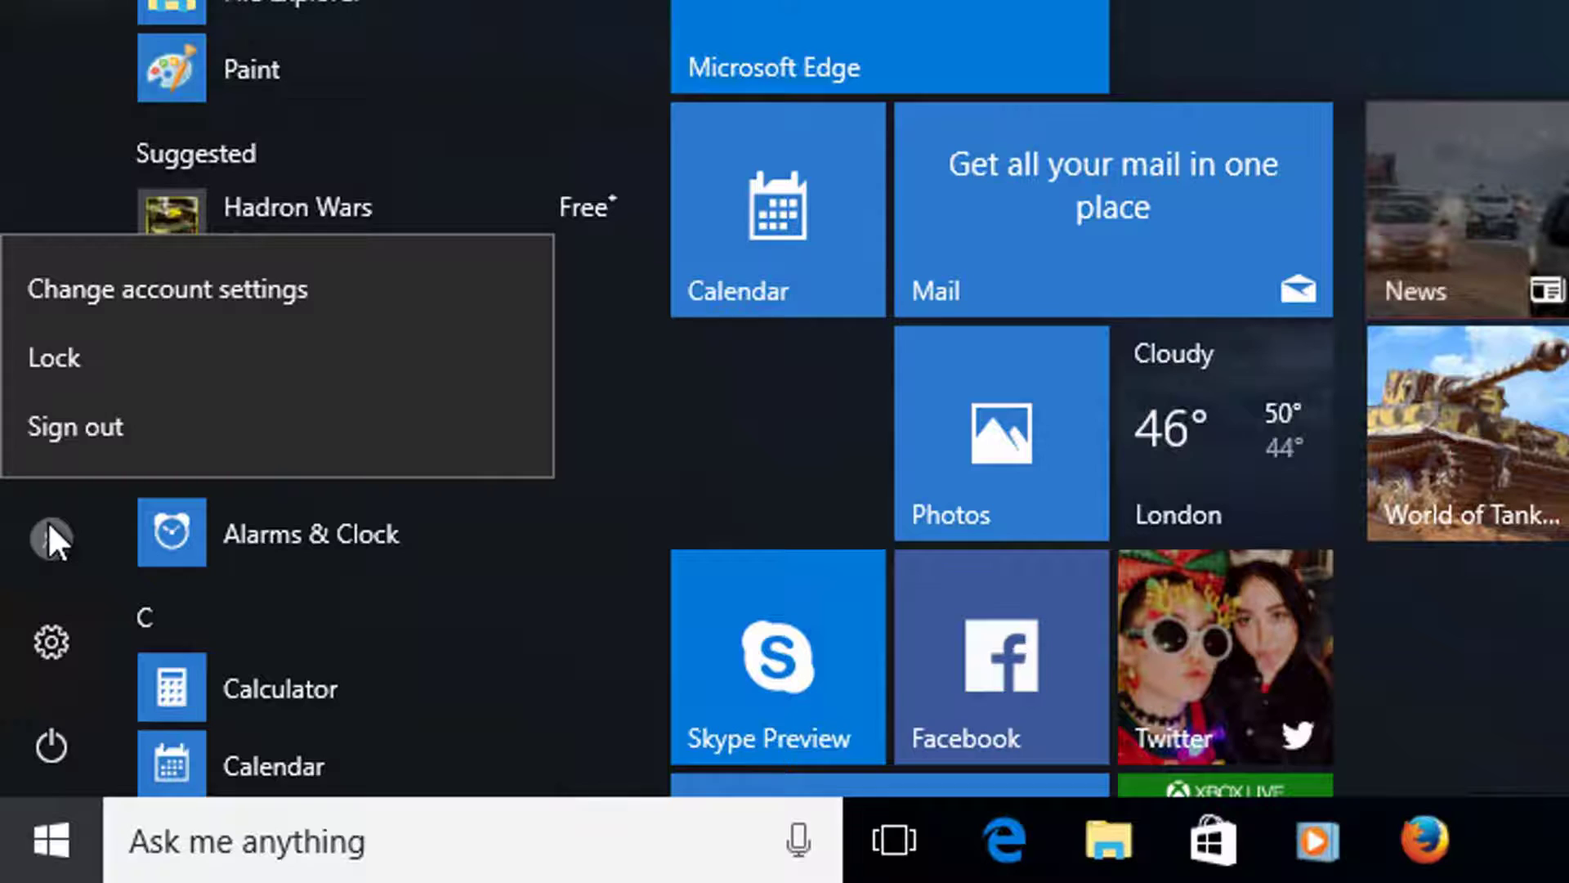
{"action": "left_click", "coordinate": [53, 644]}
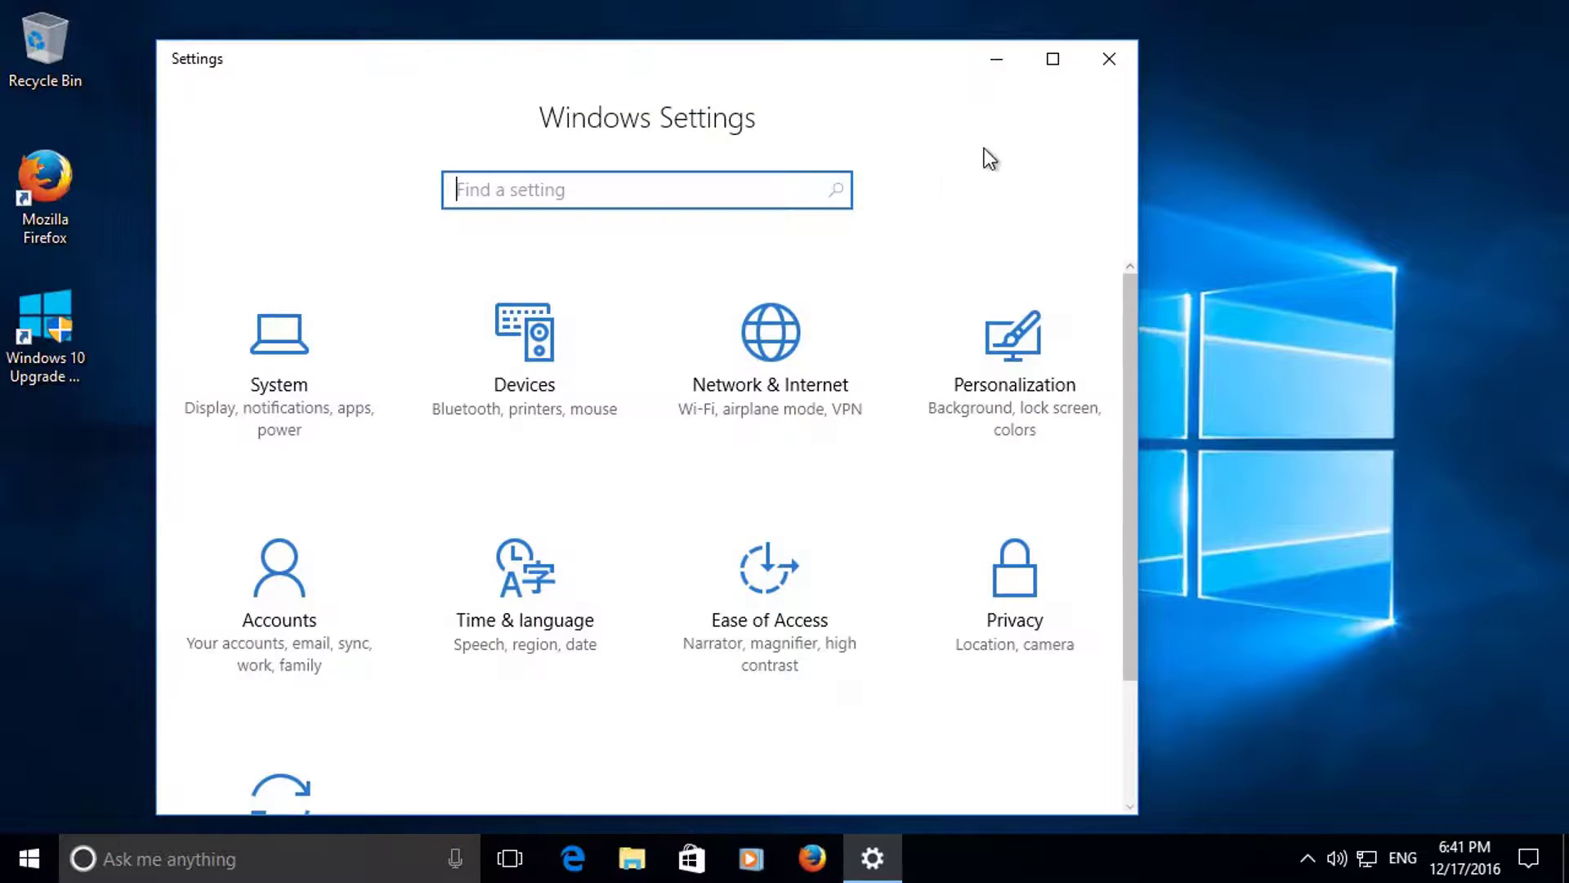
{"action": "left_click", "coordinate": [1109, 60]}
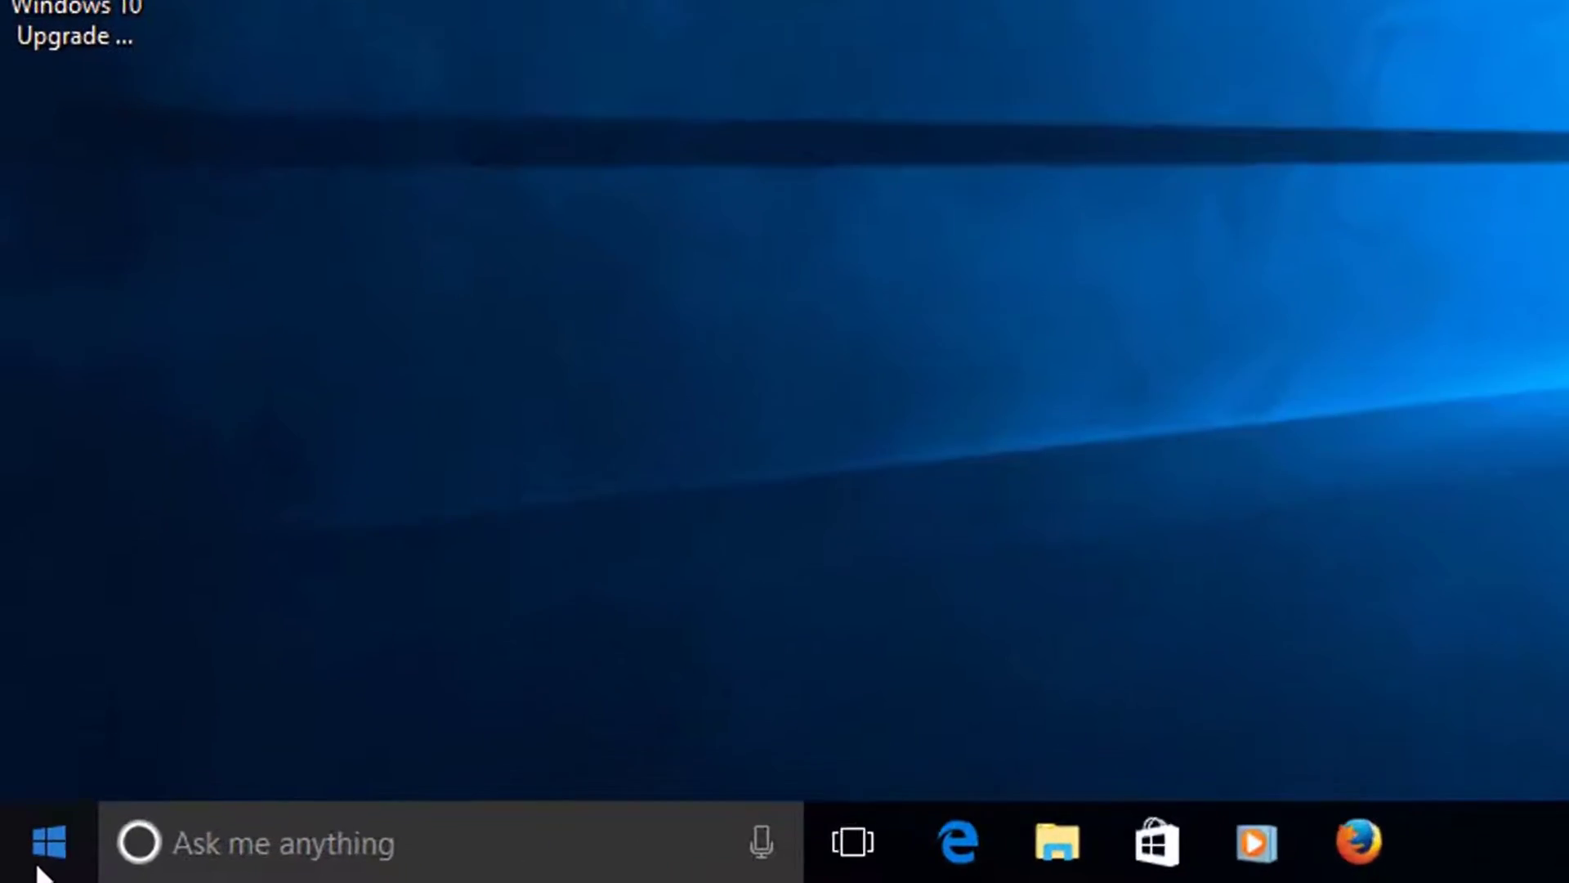
{"action": "left_click", "coordinate": [29, 858]}
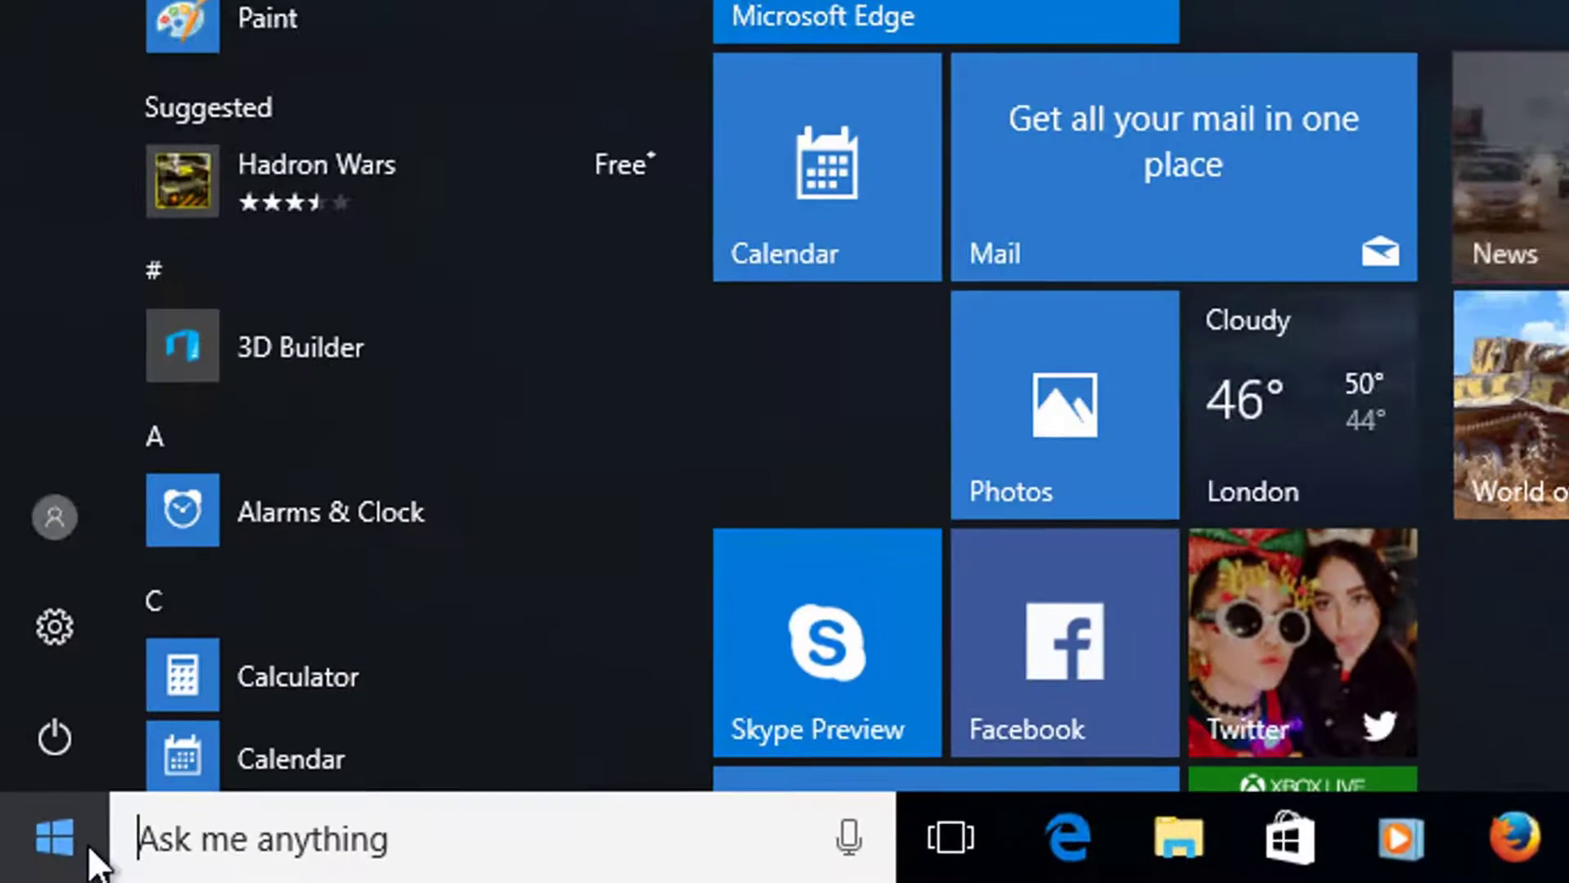
{"action": "left_click", "coordinate": [54, 738]}
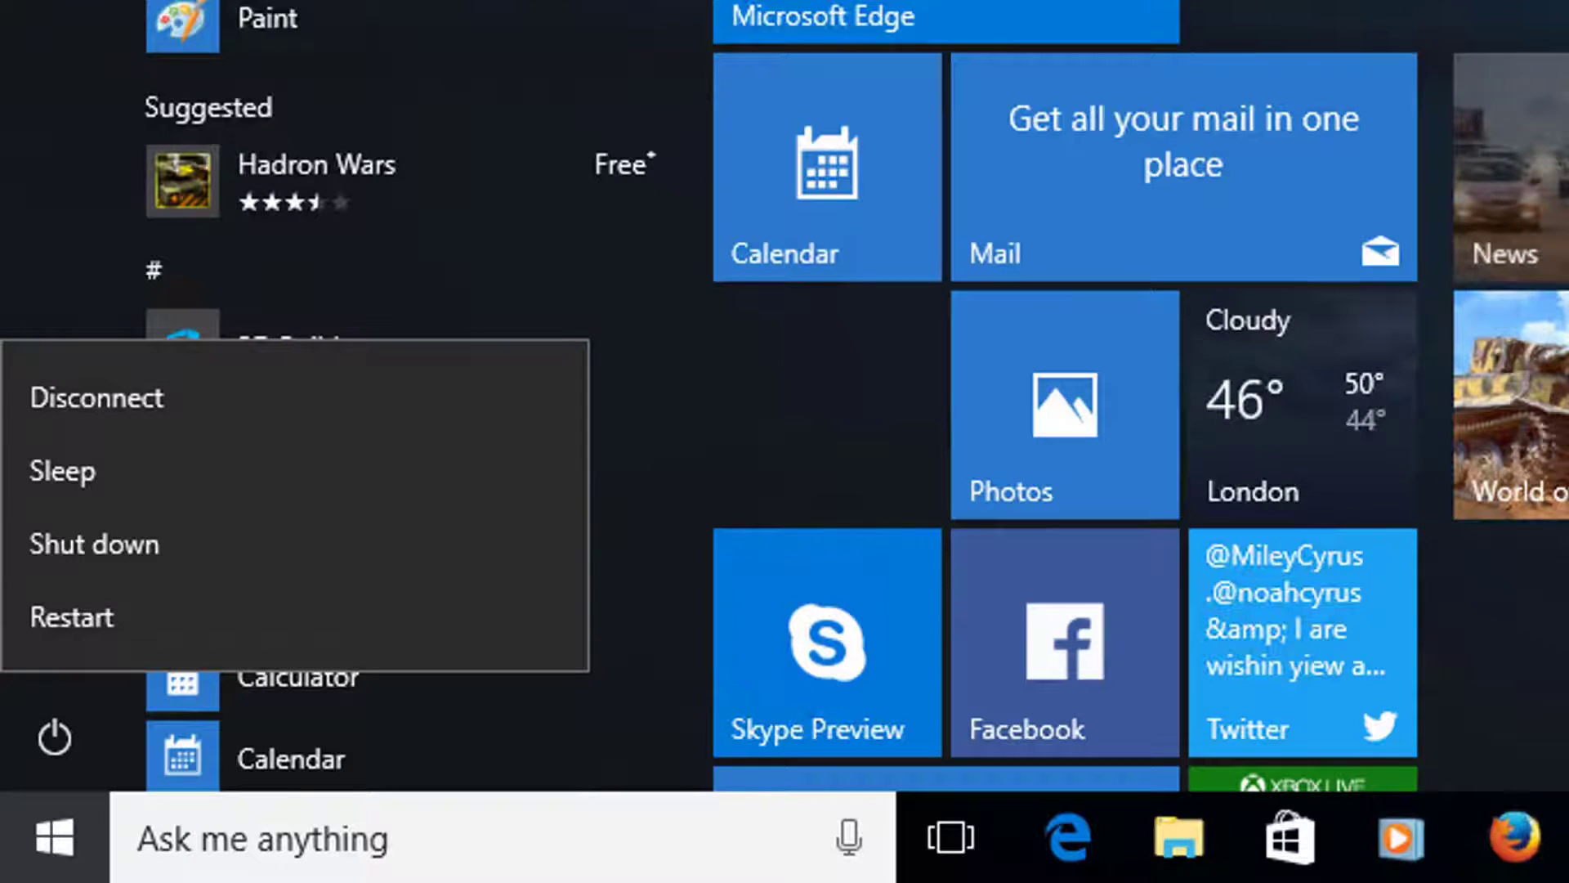
{"action": "key", "text": "Escape"}
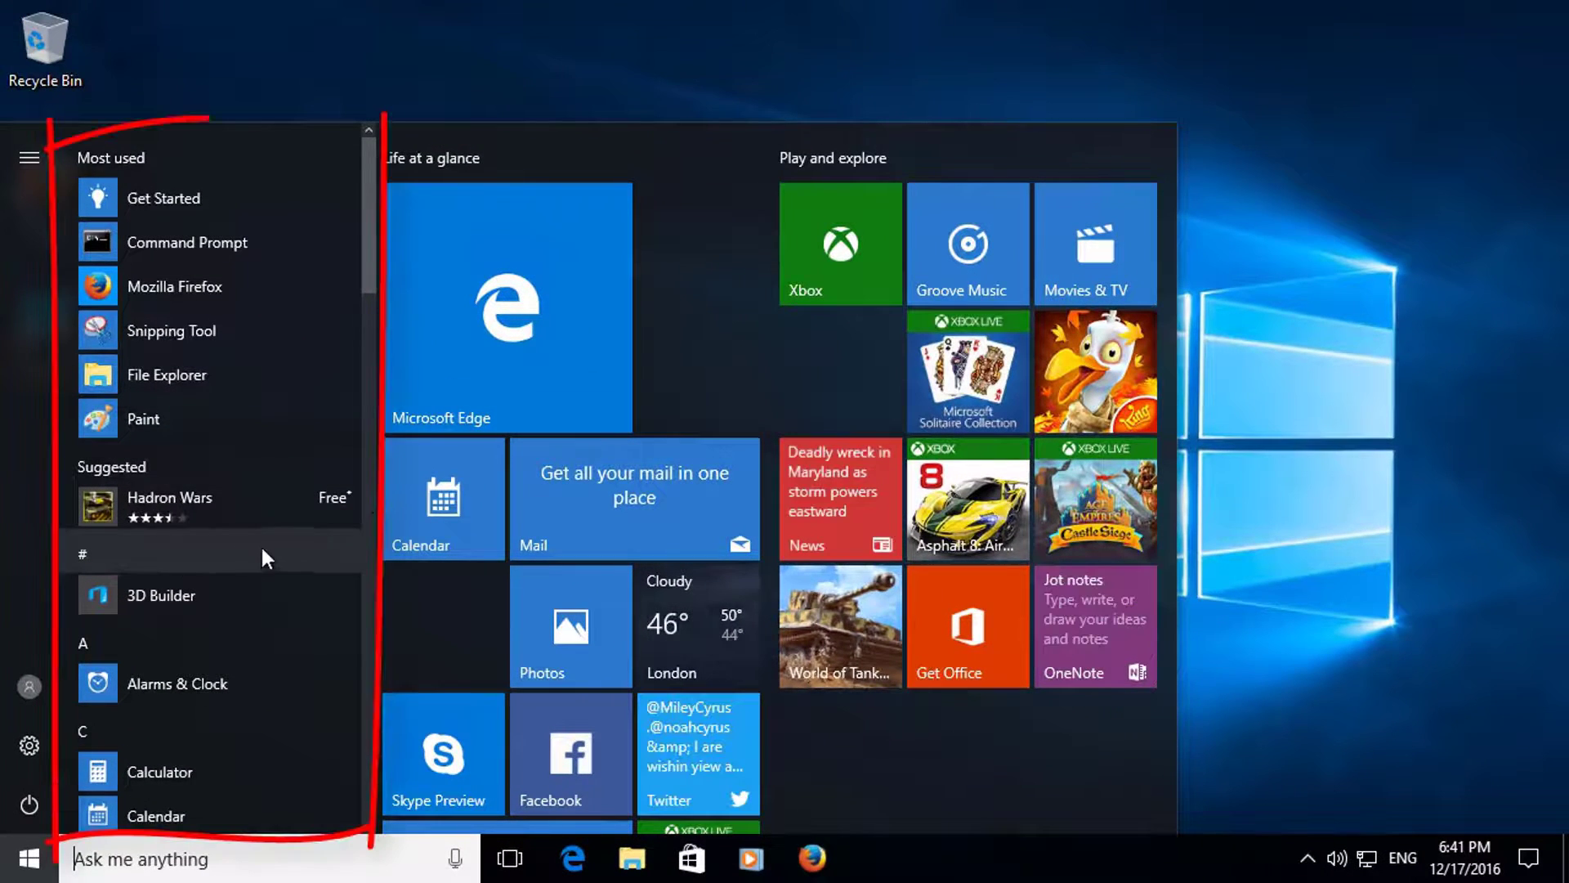
{"action": "left_click_drag", "start_coordinate": [375, 255], "coordinate": [386, 420]}
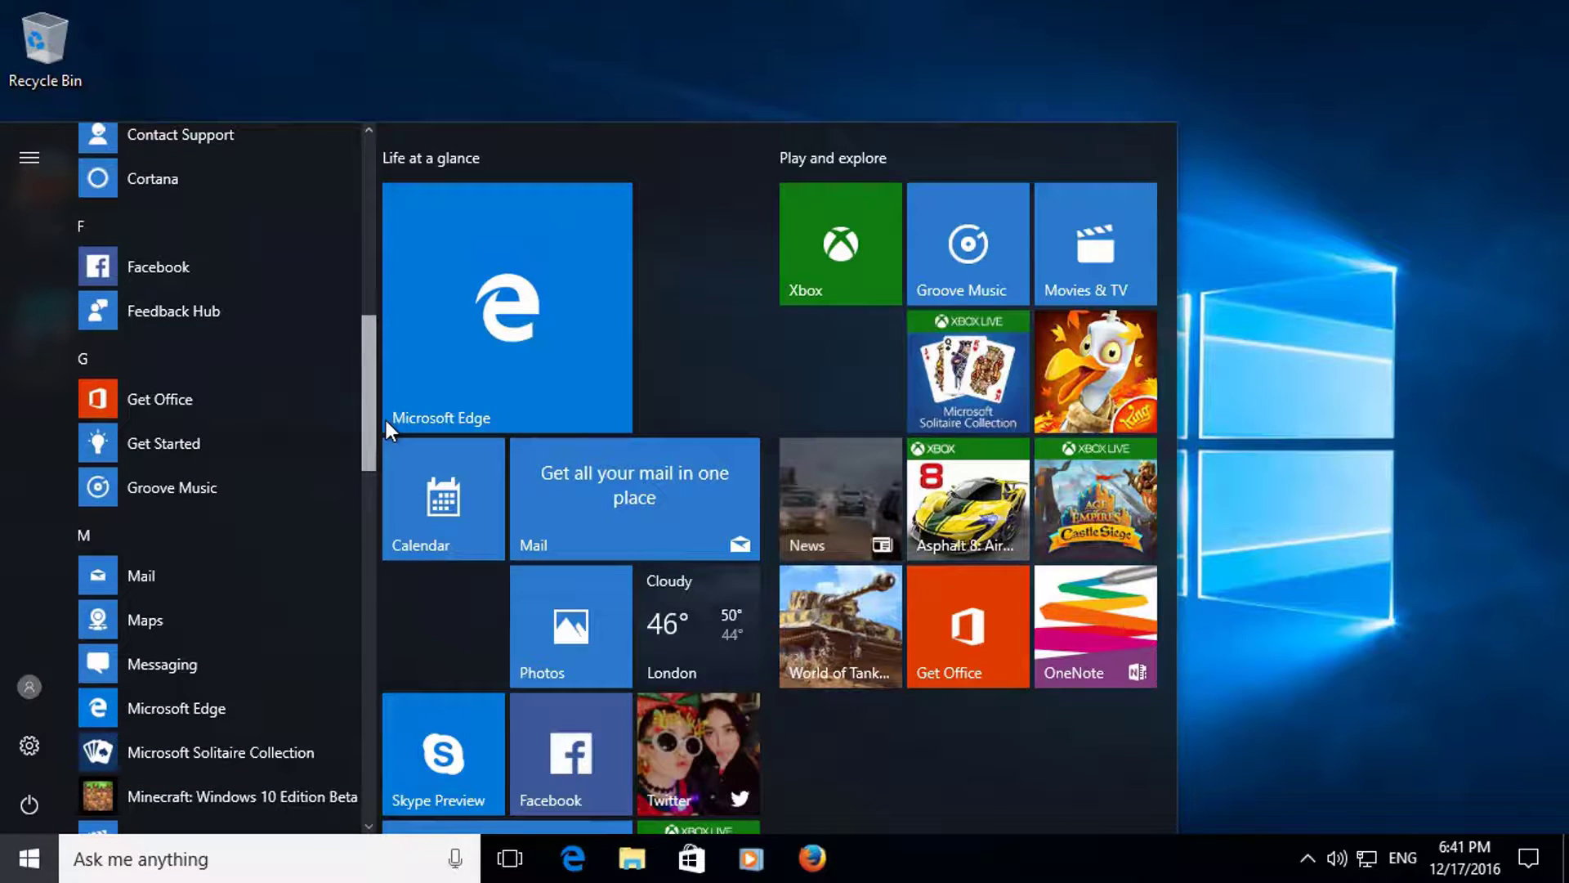
{"action": "left_click_drag", "start_coordinate": [386, 421], "coordinate": [355, 749]}
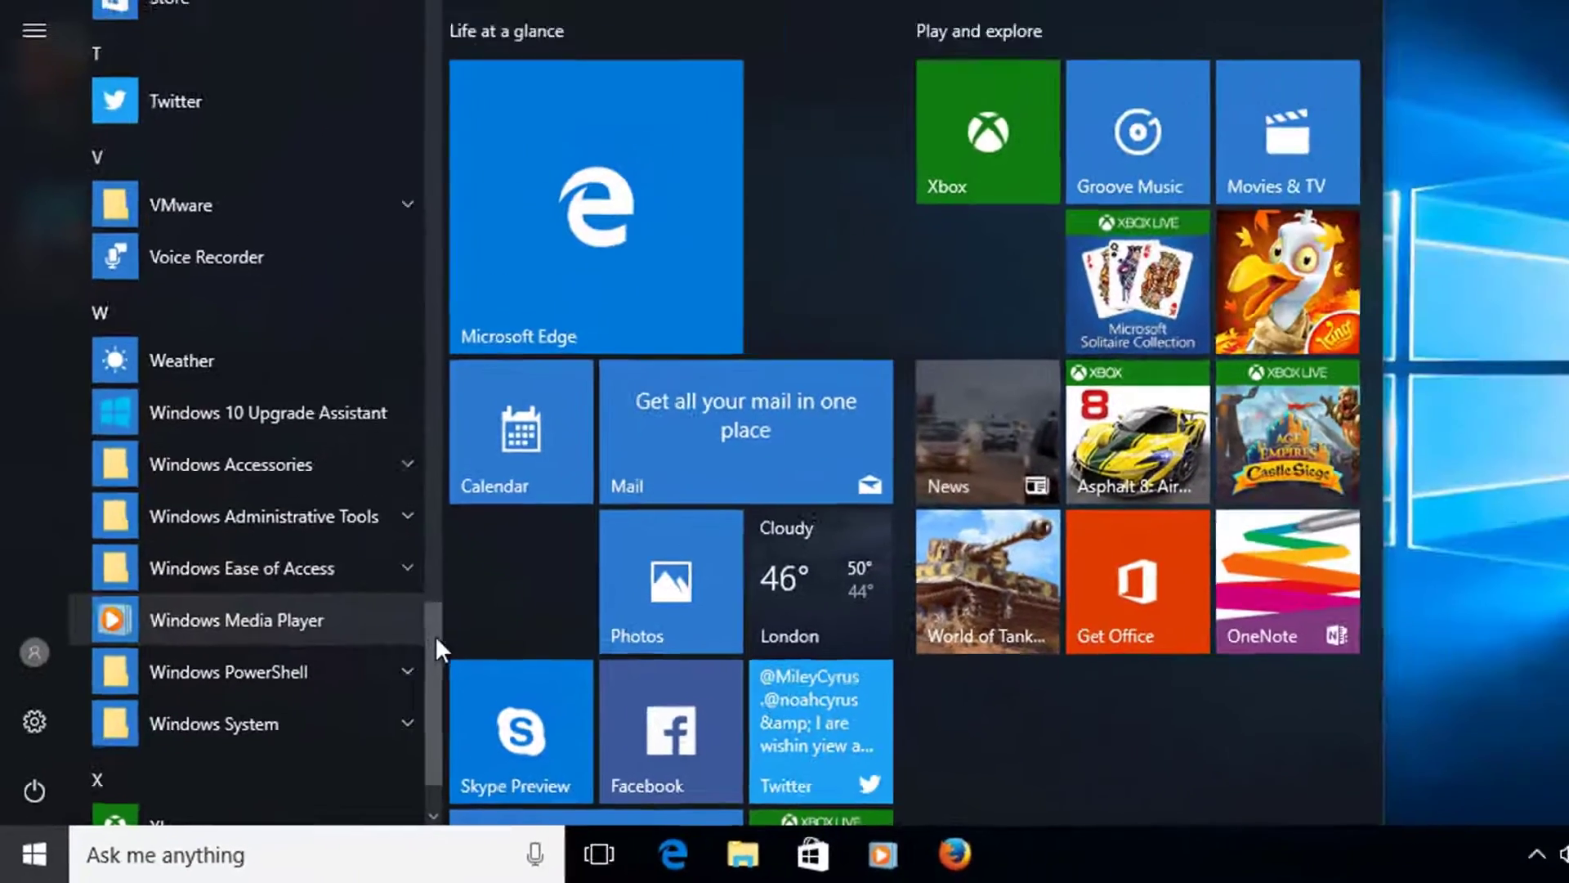
{"action": "scroll", "coordinate": [381, 509], "scroll_direction": "up", "scroll_amount": 2}
{"action": "scroll", "coordinate": [381, 509], "scroll_direction": "up", "scroll_amount": 15}
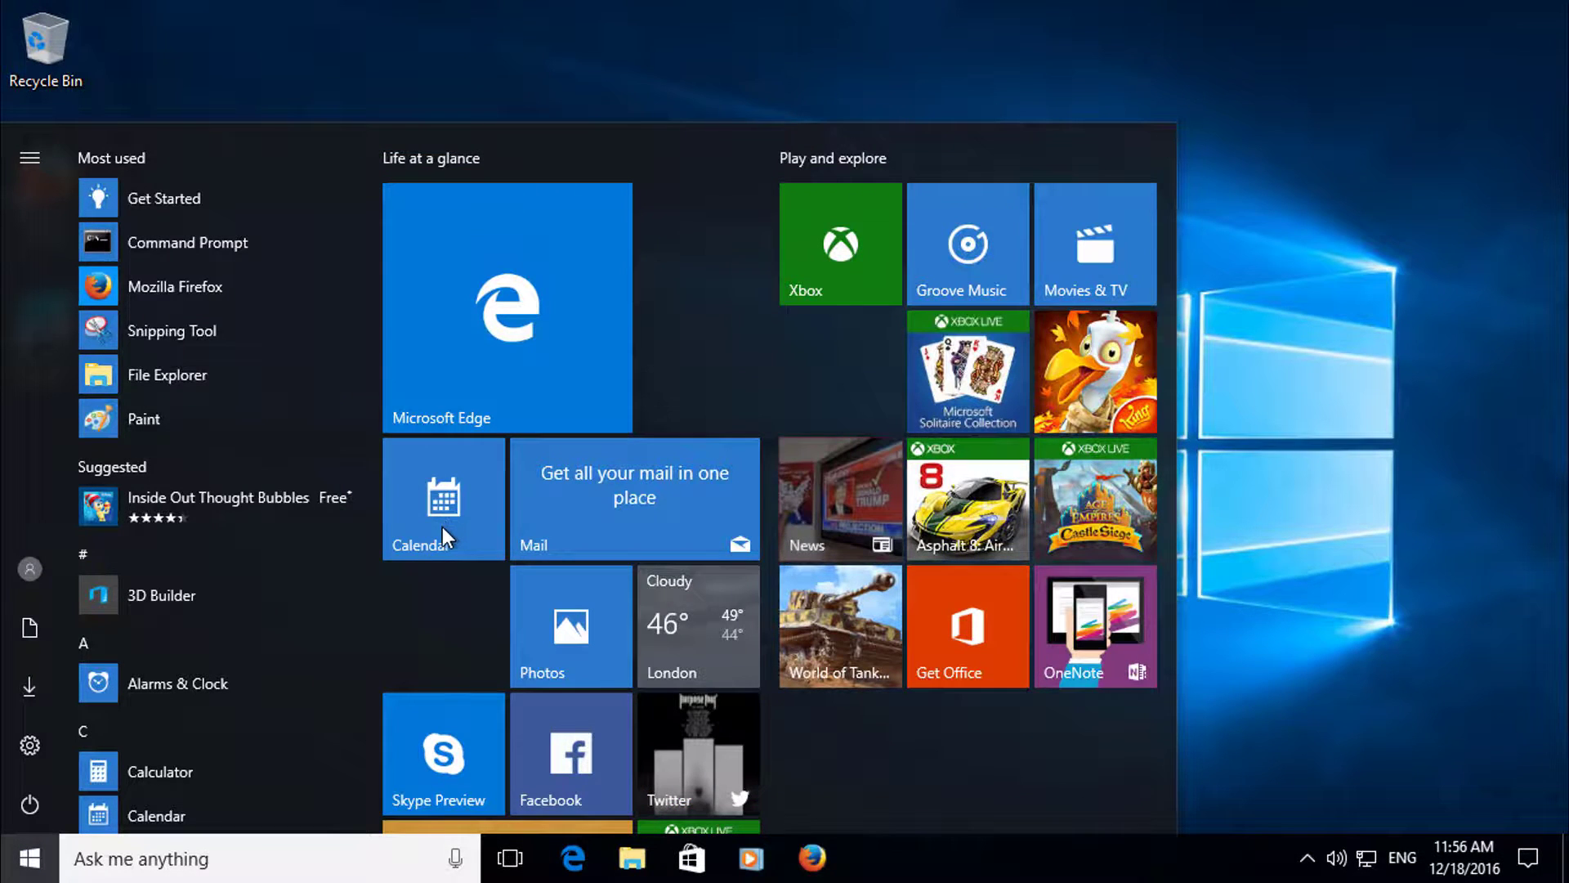
Resize the Calendar tile to Large and check Calculator's app-list options.
{"action": "right_click", "coordinate": [447, 516]}
{"action": "mouse_move", "coordinate": [515, 587]}
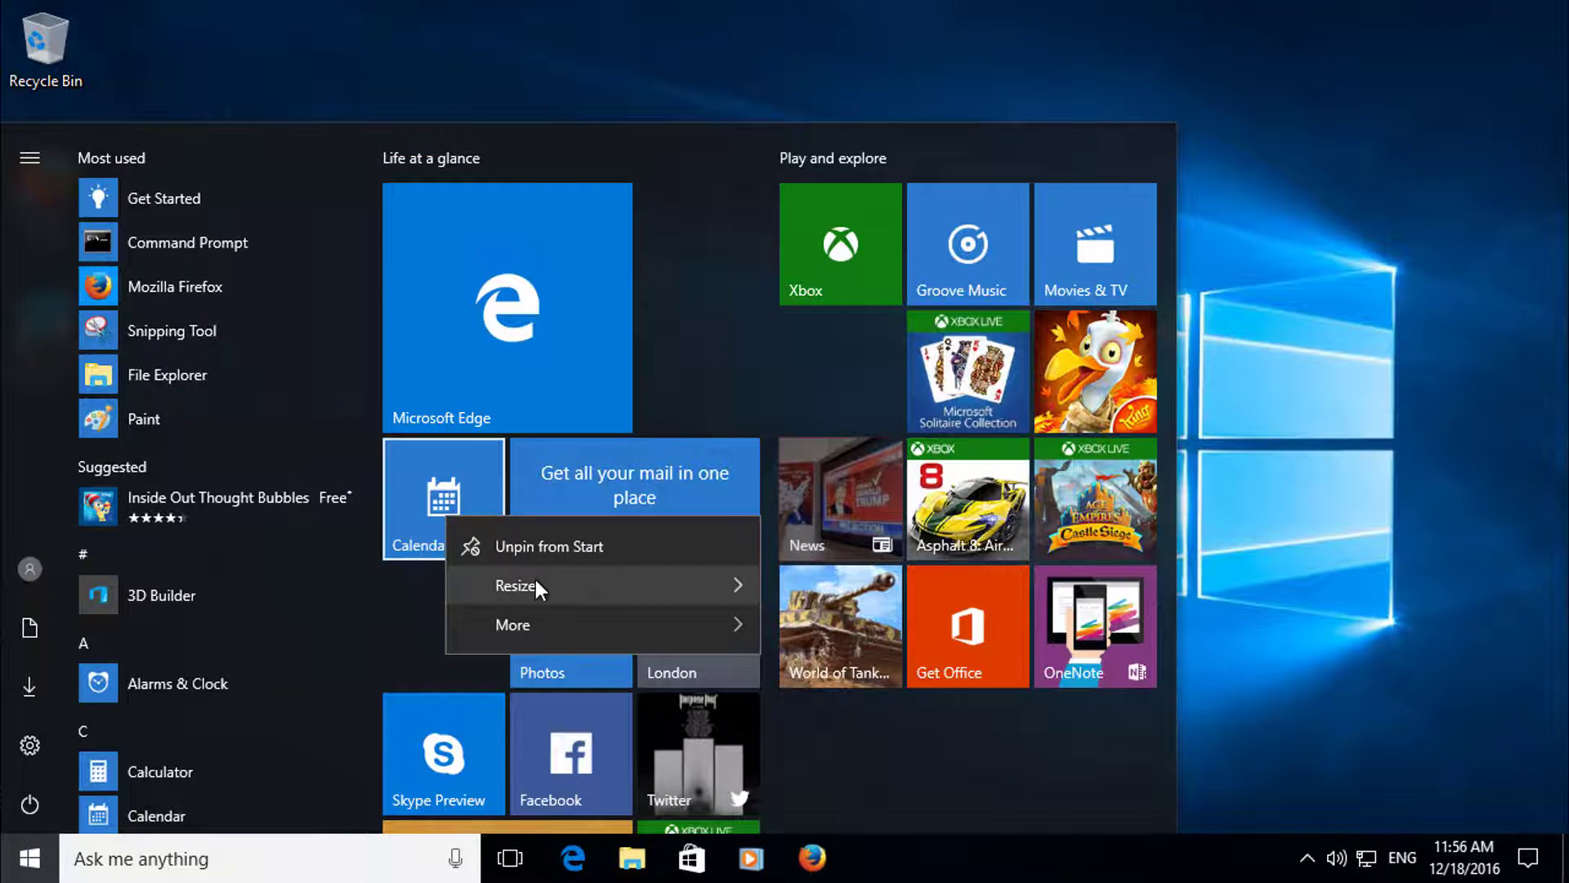
{"action": "left_click", "coordinate": [874, 716]}
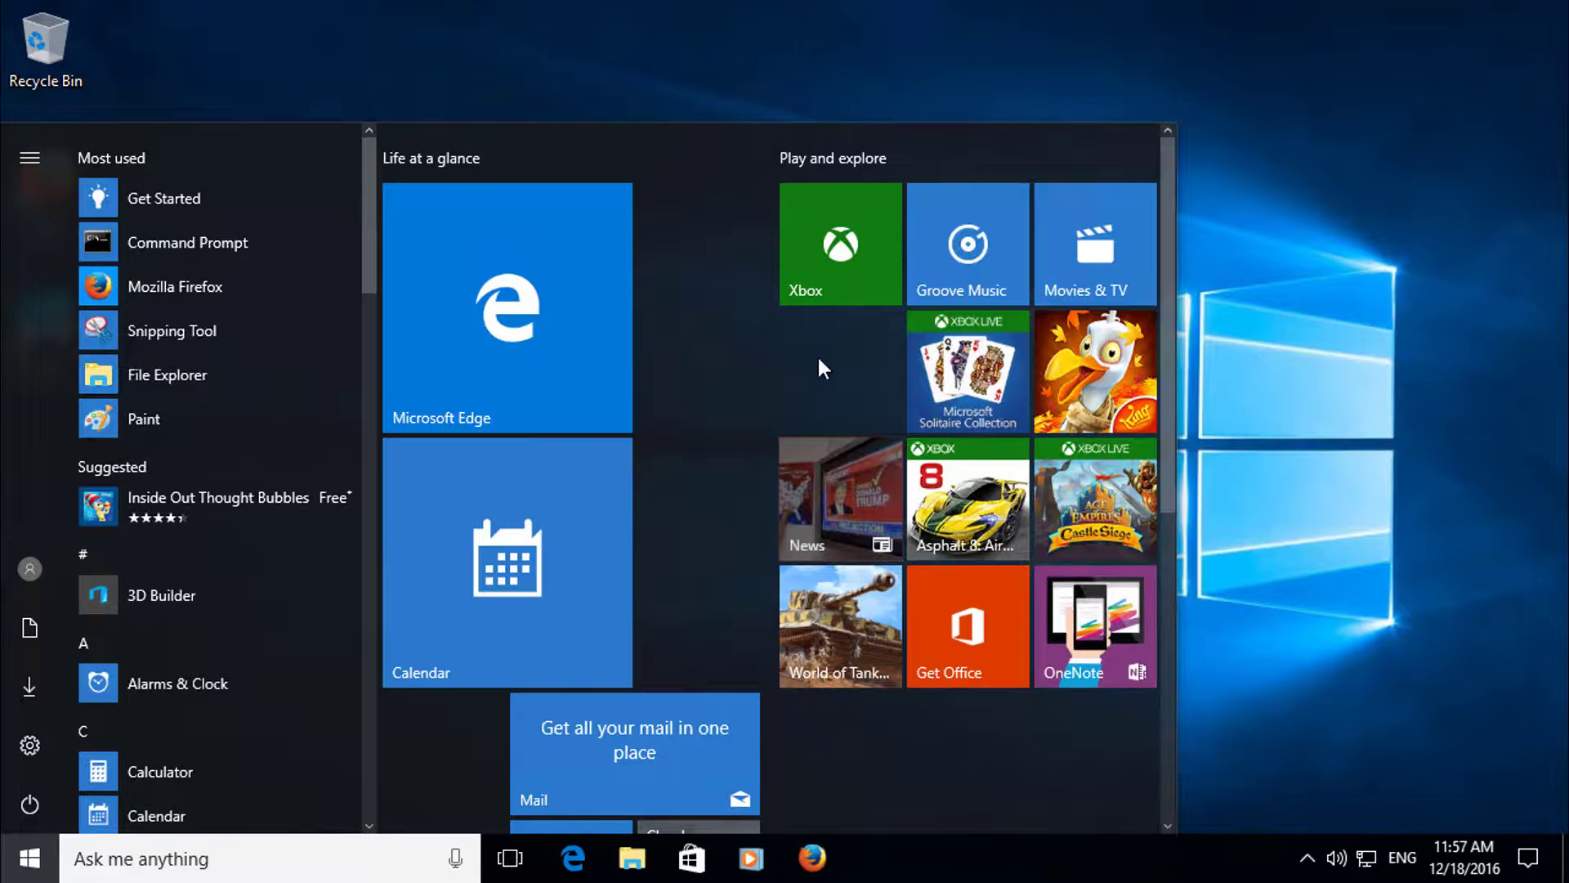
{"action": "right_click", "coordinate": [160, 772]}
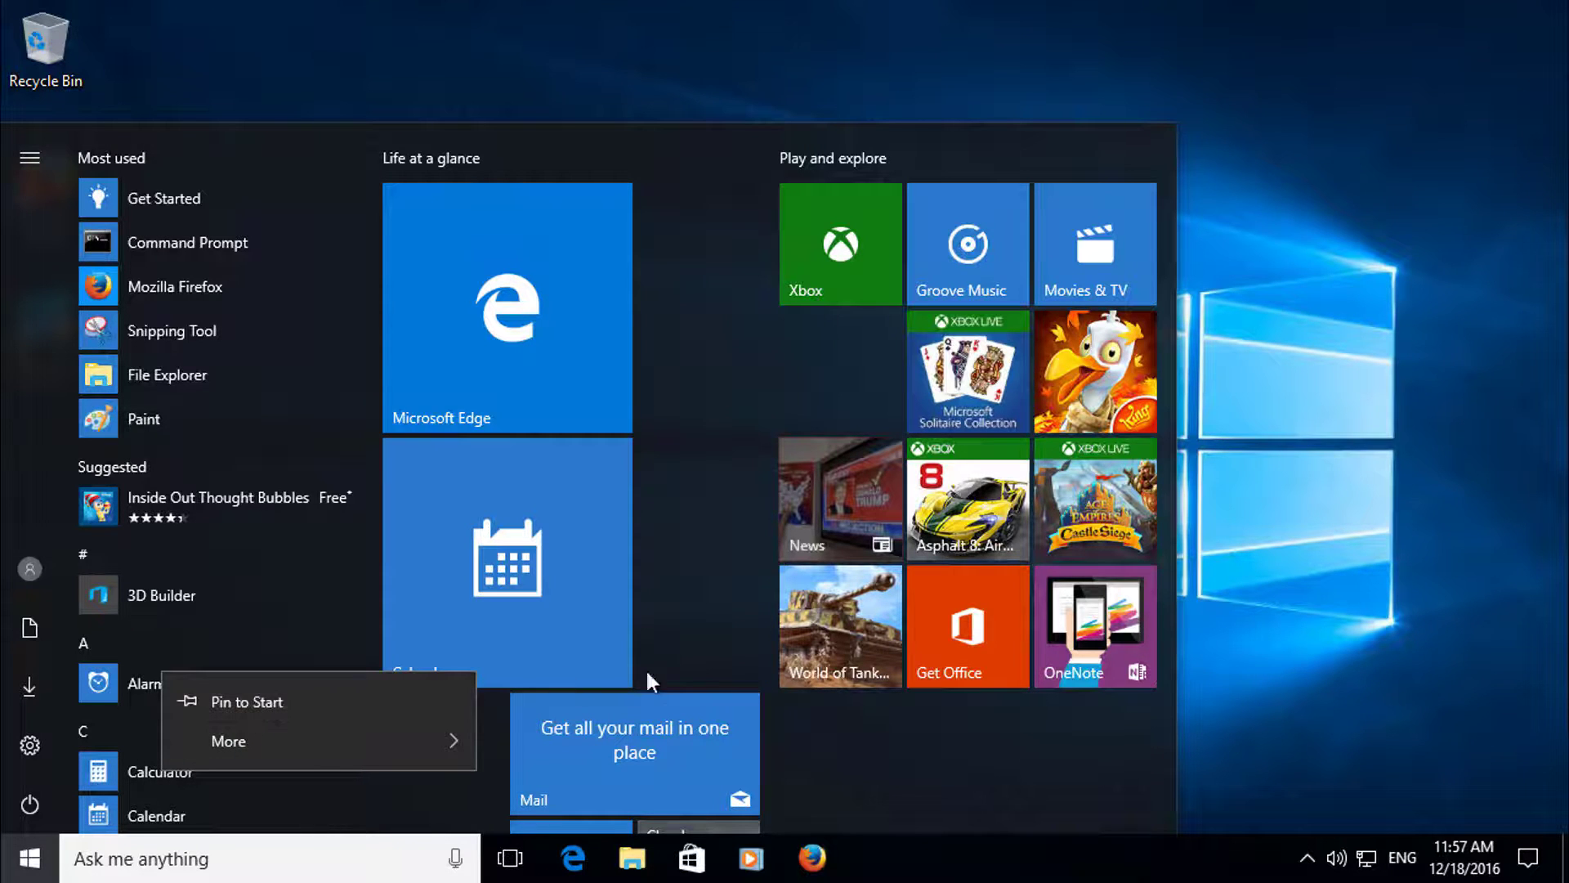
{"action": "left_click", "coordinate": [421, 694]}
Pin Calculator into the Play and explore group and resize it to Large.
{"action": "left_click_drag", "start_coordinate": [159, 772], "coordinate": [797, 335]}
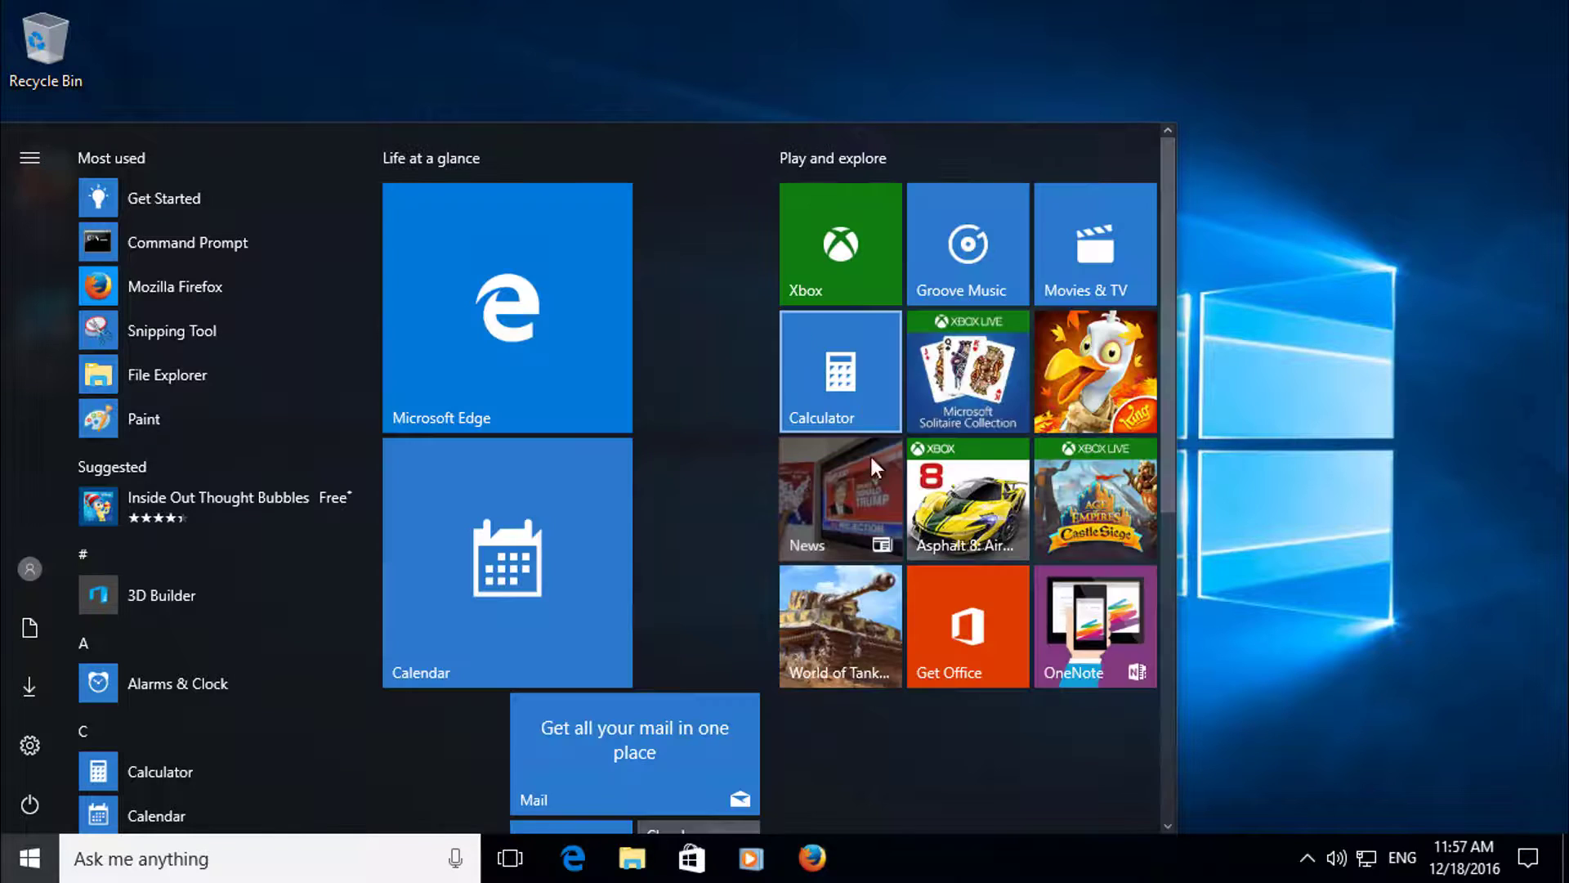
{"action": "right_click", "coordinate": [850, 359]}
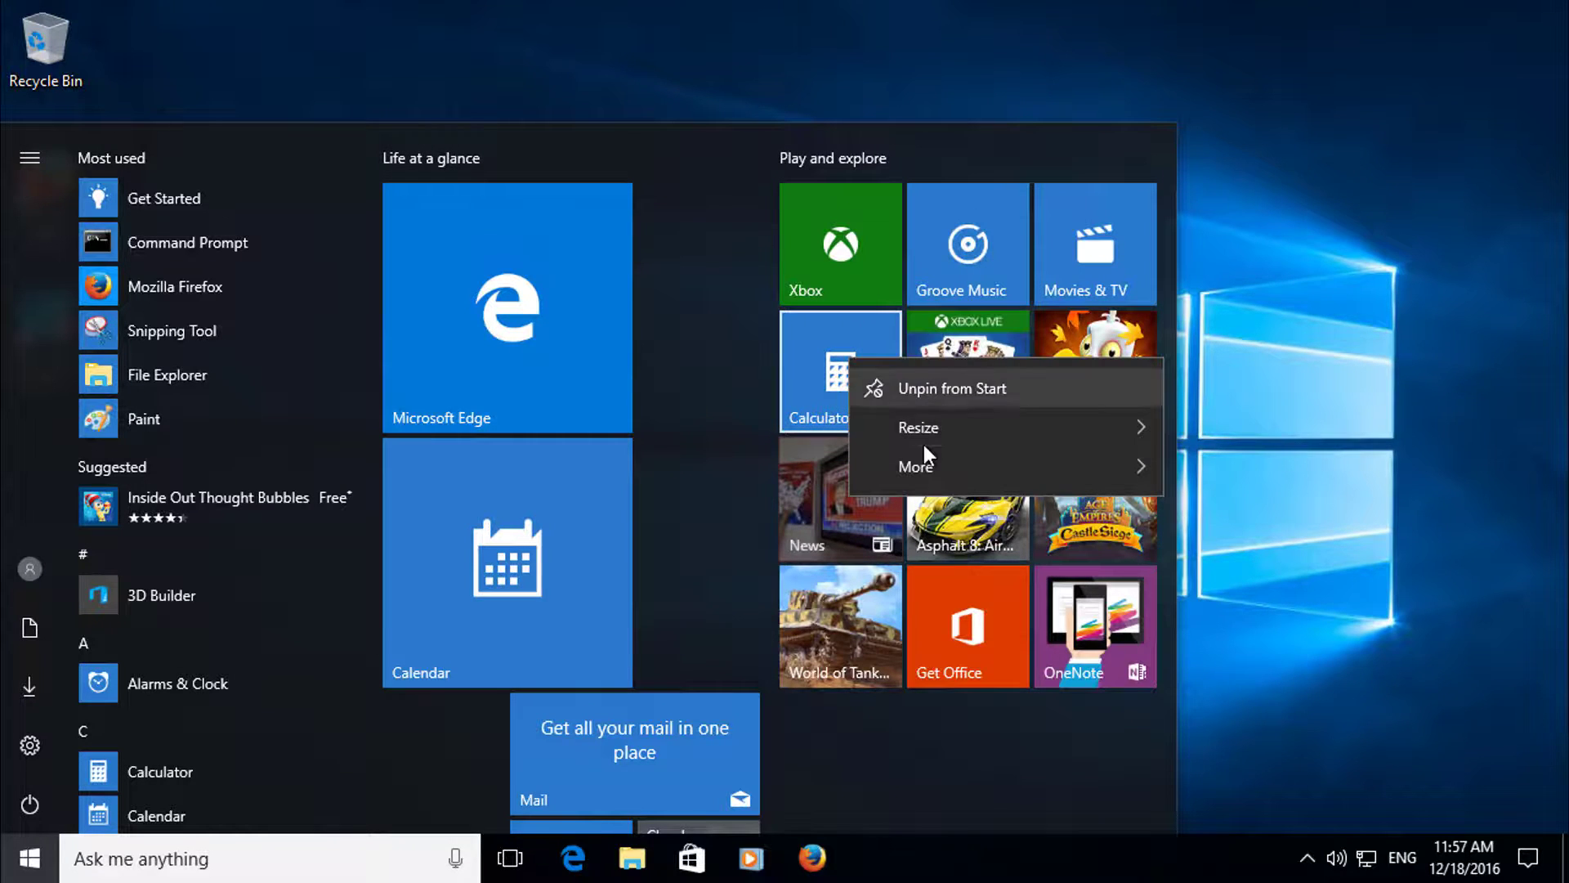
{"action": "mouse_move", "coordinate": [968, 427]}
{"action": "left_click", "coordinate": [1238, 558]}
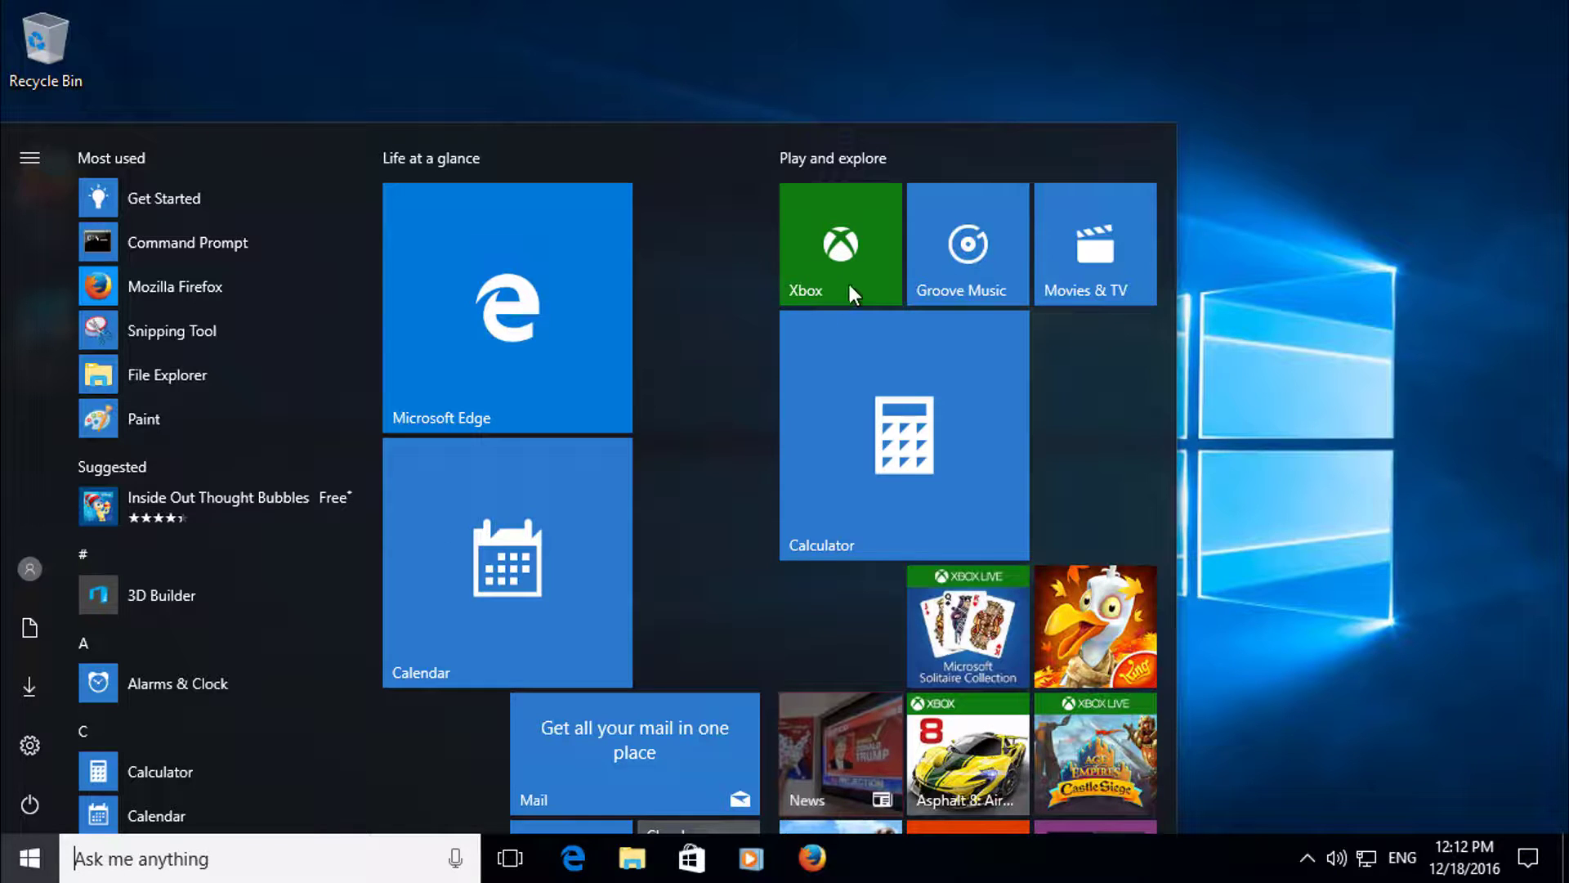
Unpin the Xbox tile and the Groove Music tile from Start.
{"action": "right_click", "coordinate": [870, 277]}
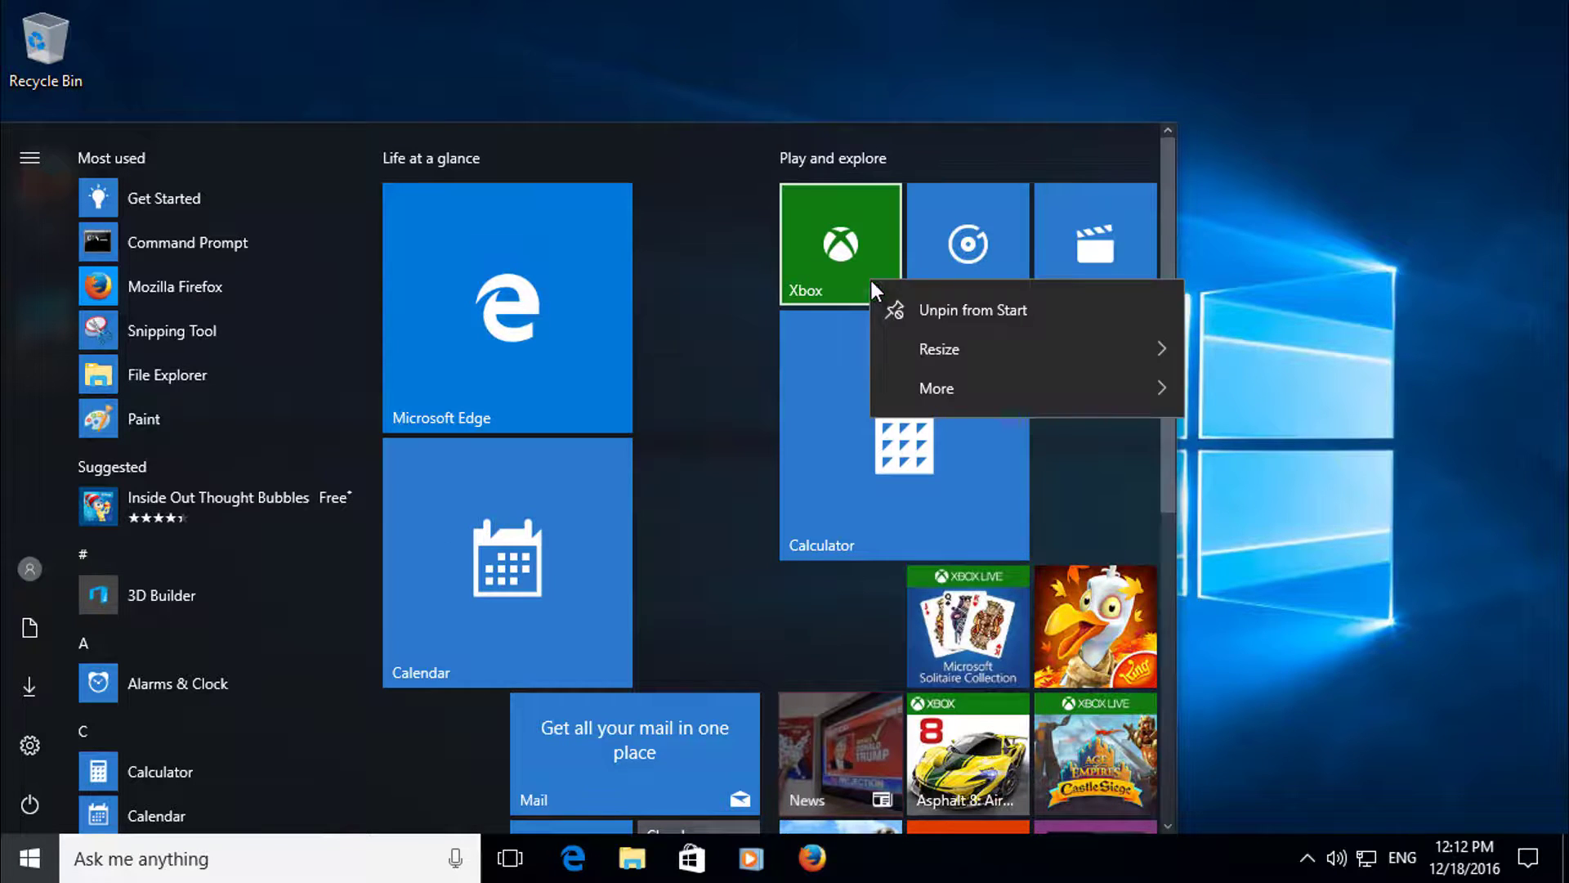
{"action": "left_click", "coordinate": [991, 308]}
{"action": "right_click", "coordinate": [996, 280]}
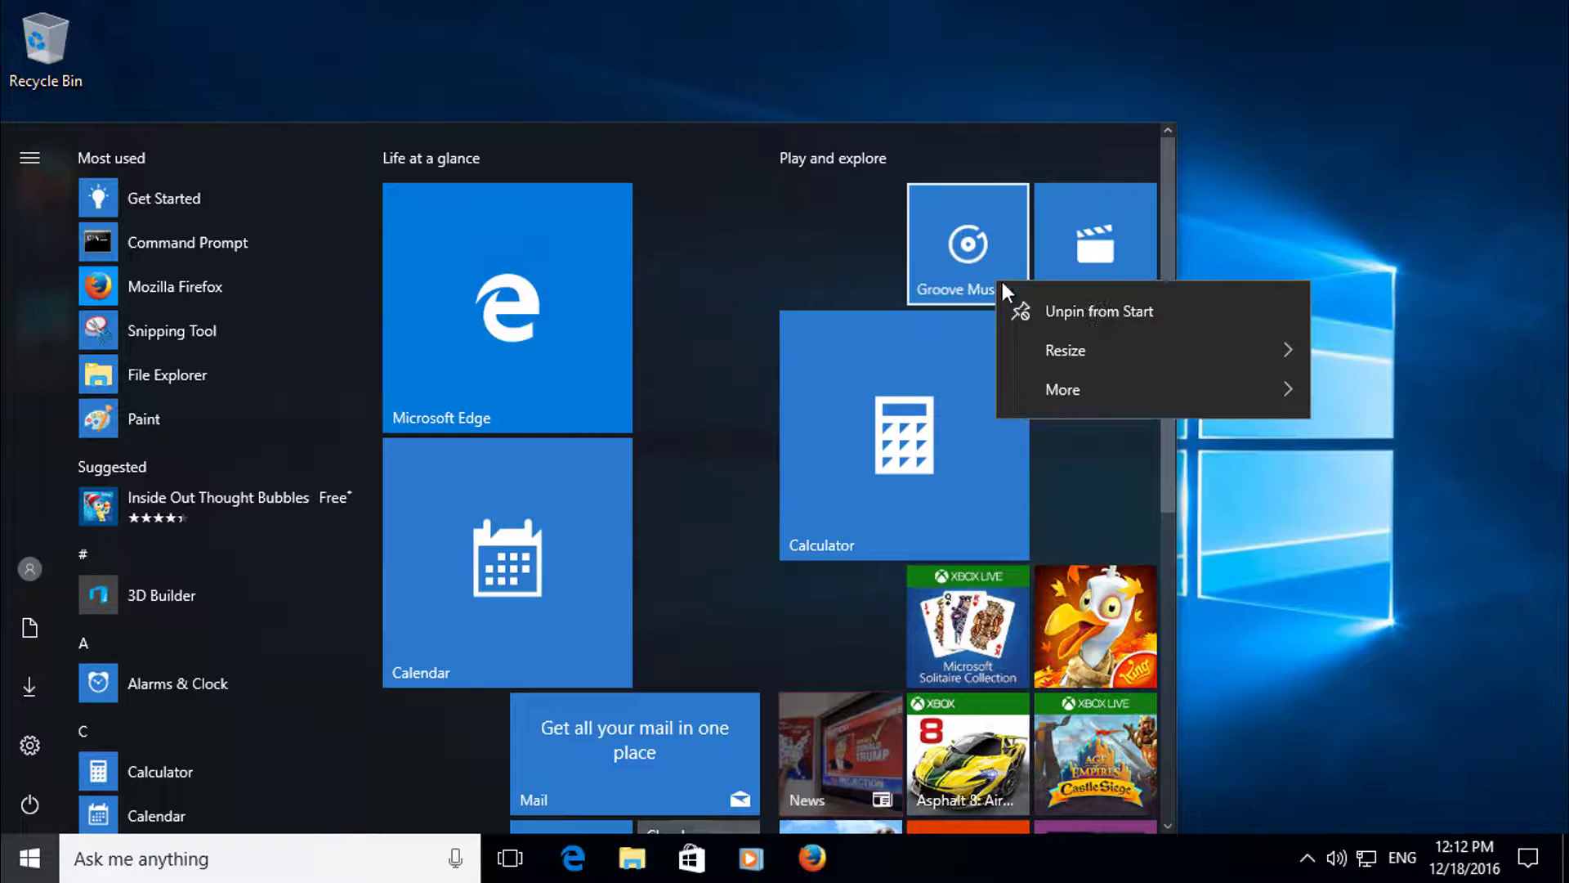
{"action": "left_click", "coordinate": [1114, 313]}
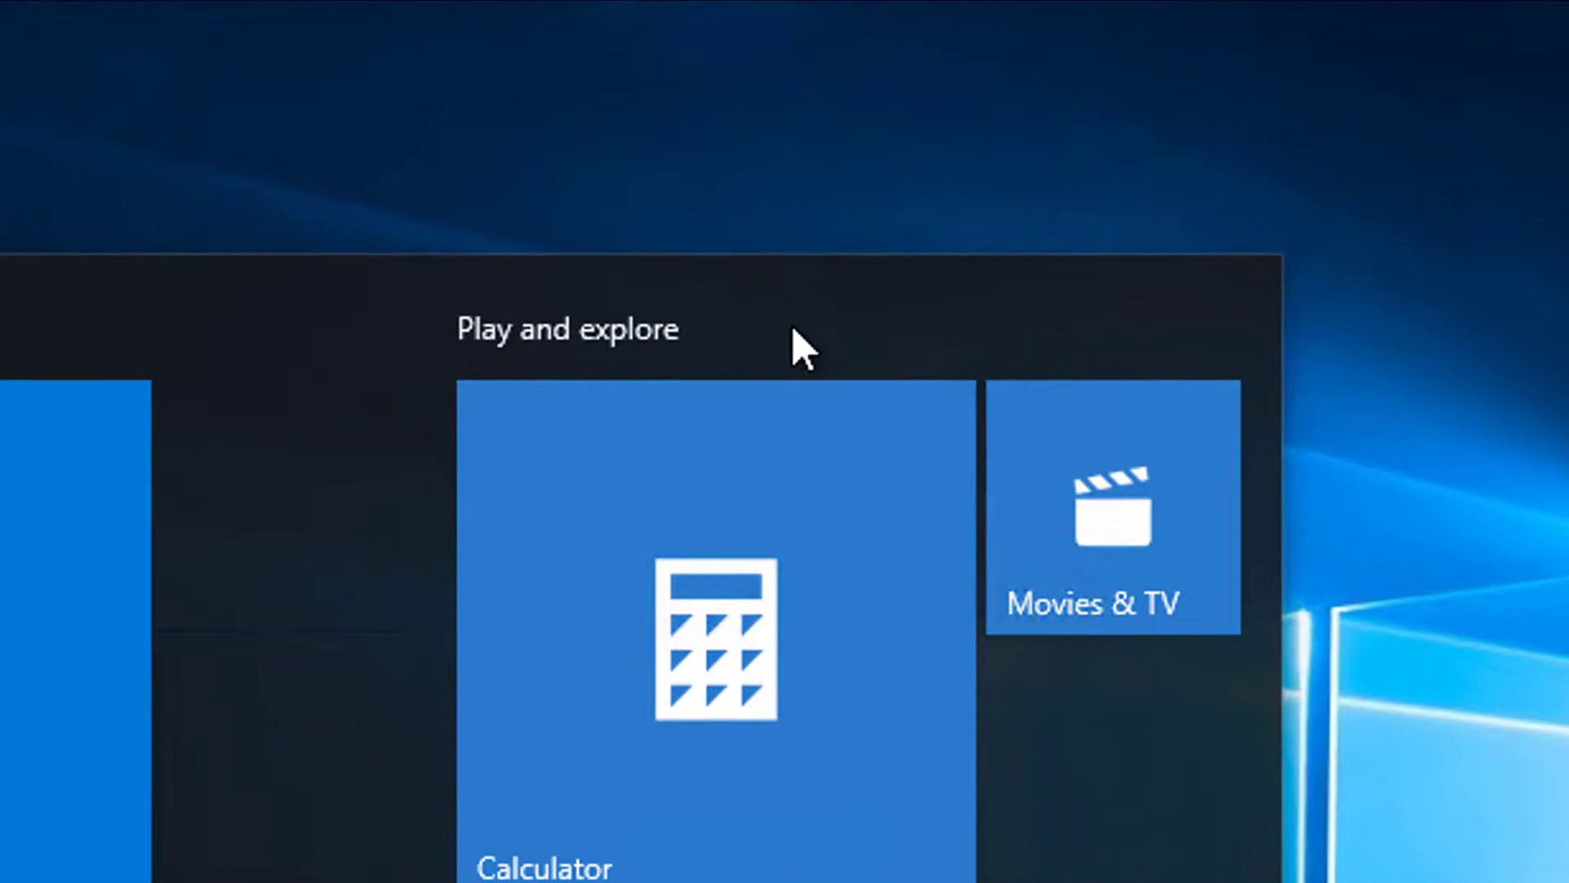
Rename the Play and explore group to 'Entertainment' and drag it to the first position.
{"action": "left_click", "coordinate": [792, 333]}
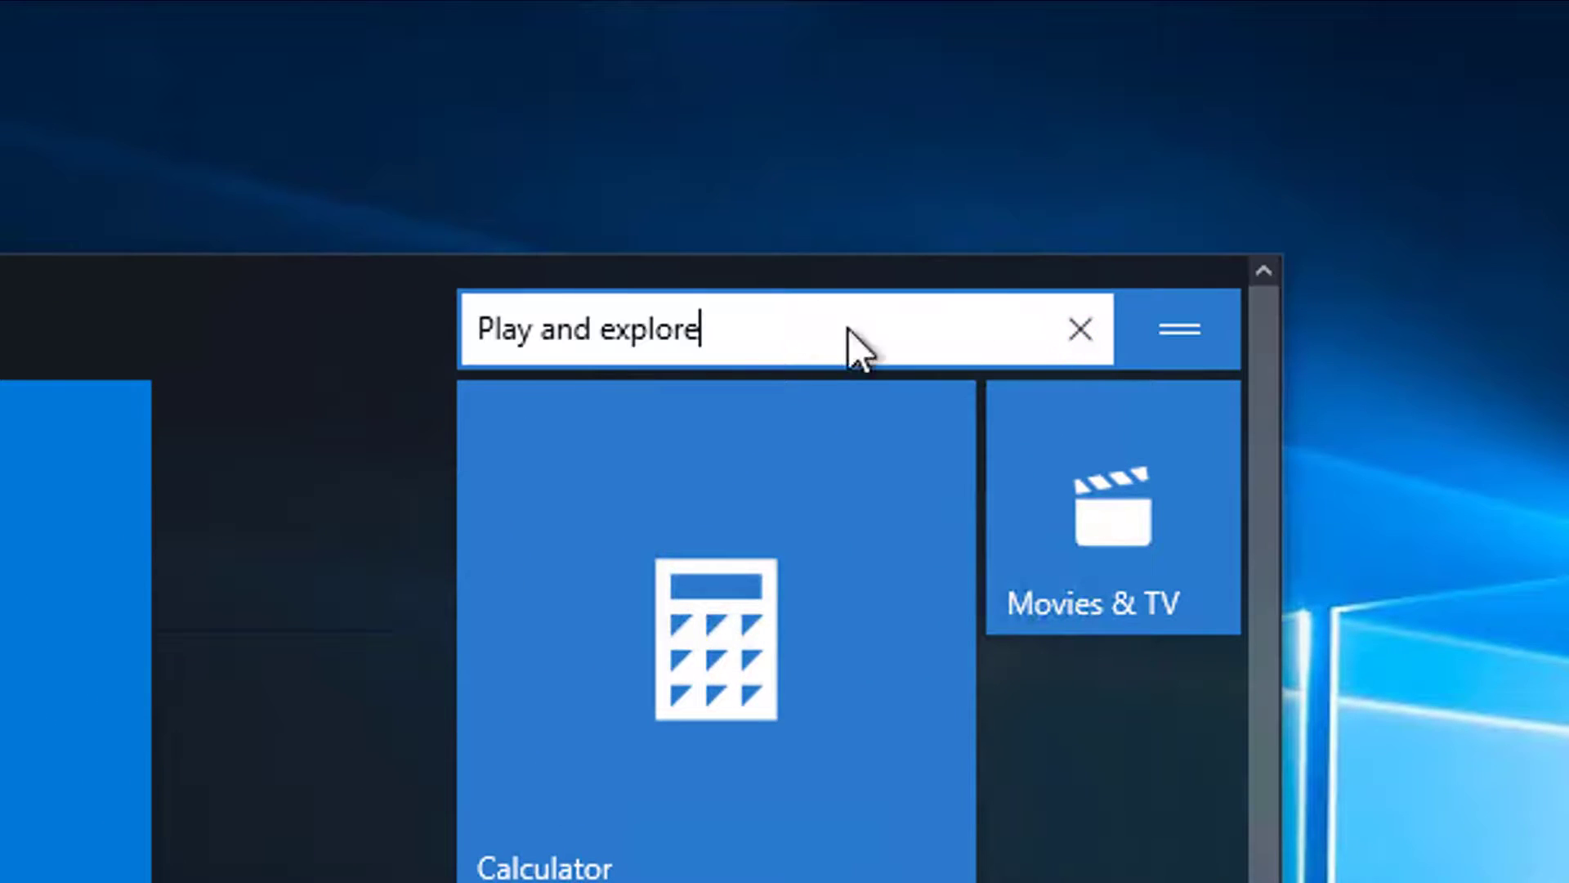
{"action": "left_click_drag", "start_coordinate": [849, 330], "coordinate": [49, 331]}
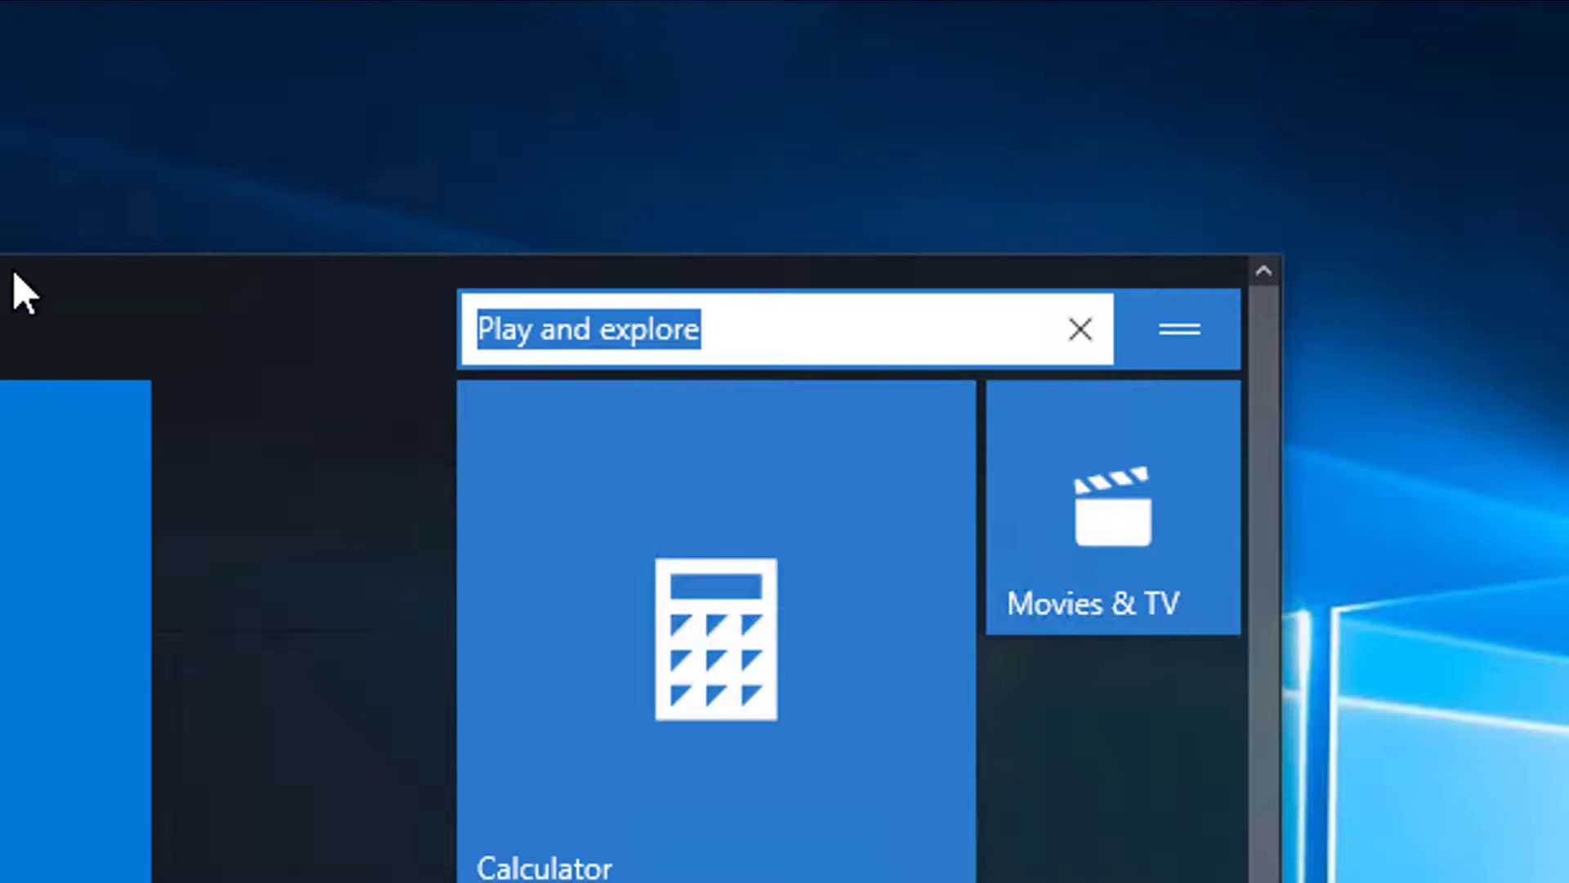
{"action": "type", "text": "Enterta"}
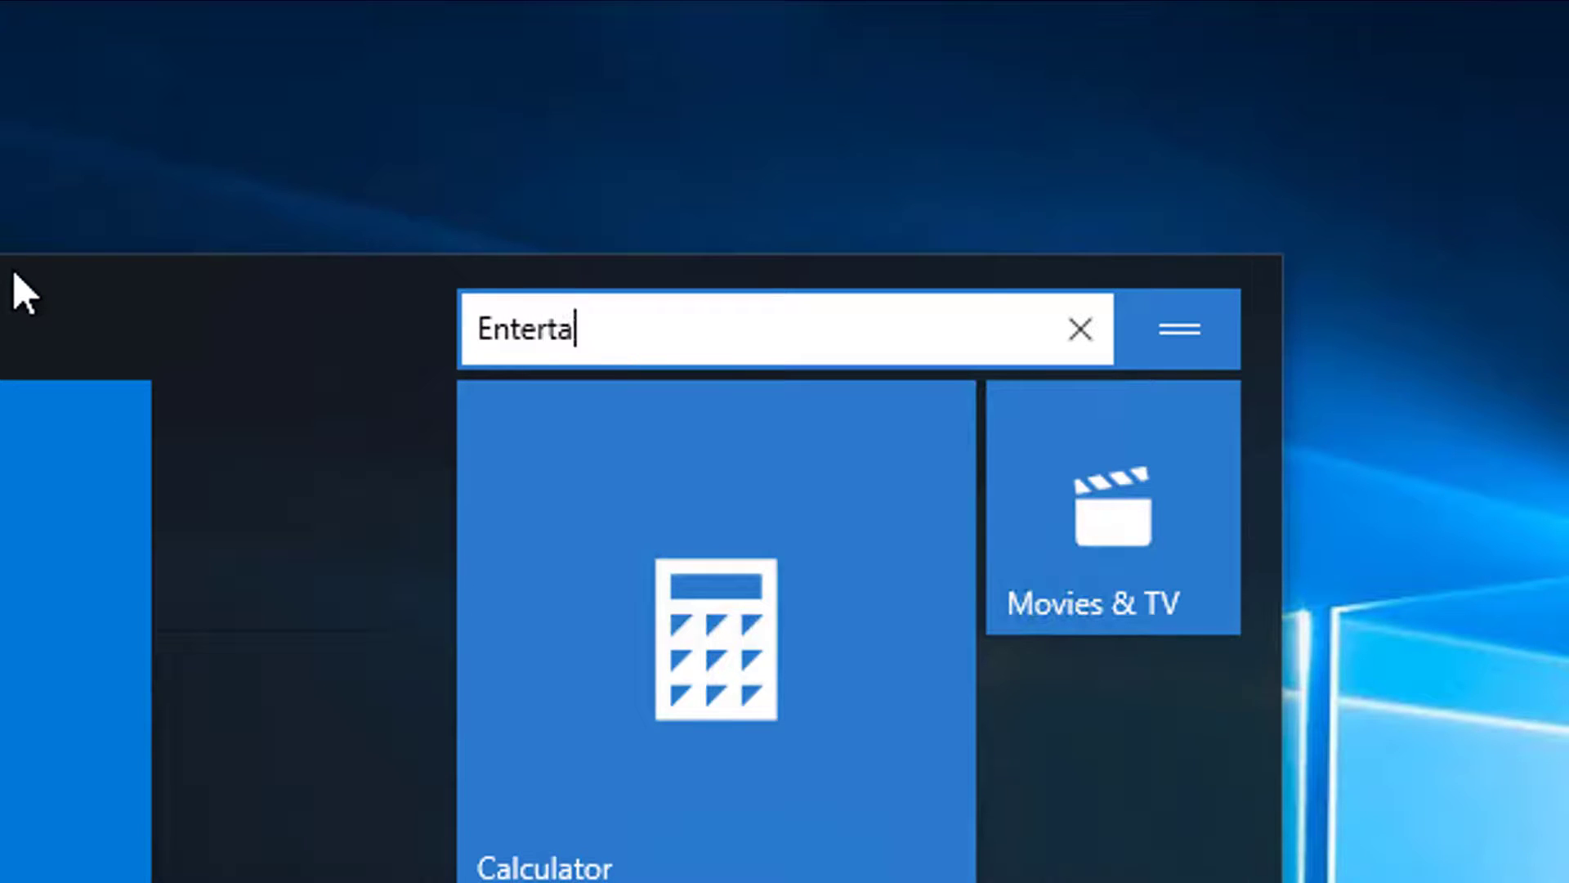
{"action": "type", "text": "inment"}
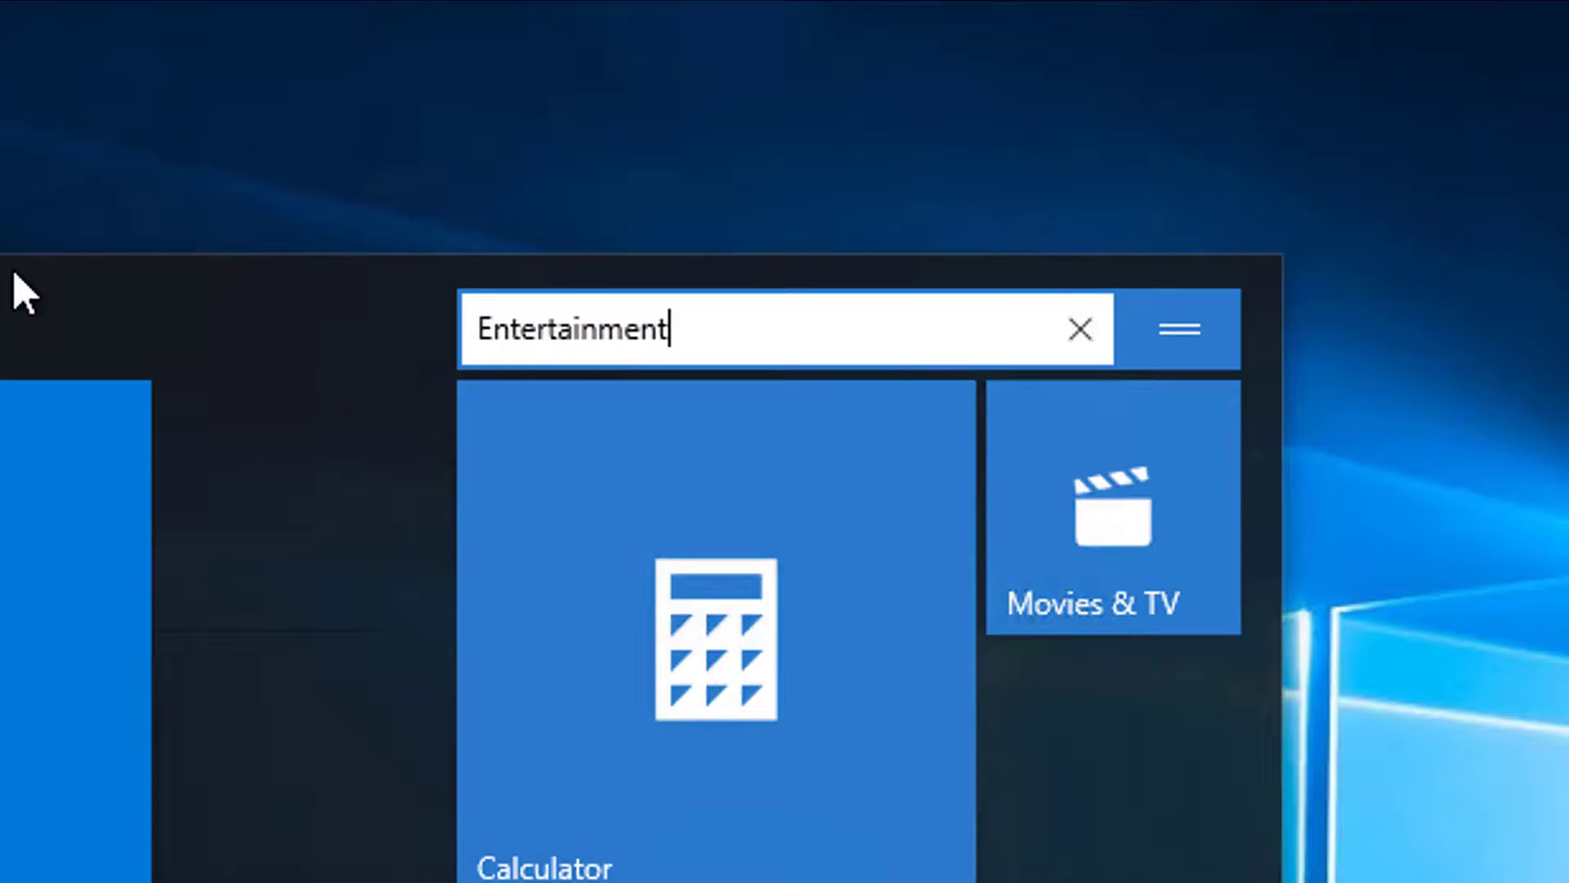
{"action": "key", "text": "Return"}
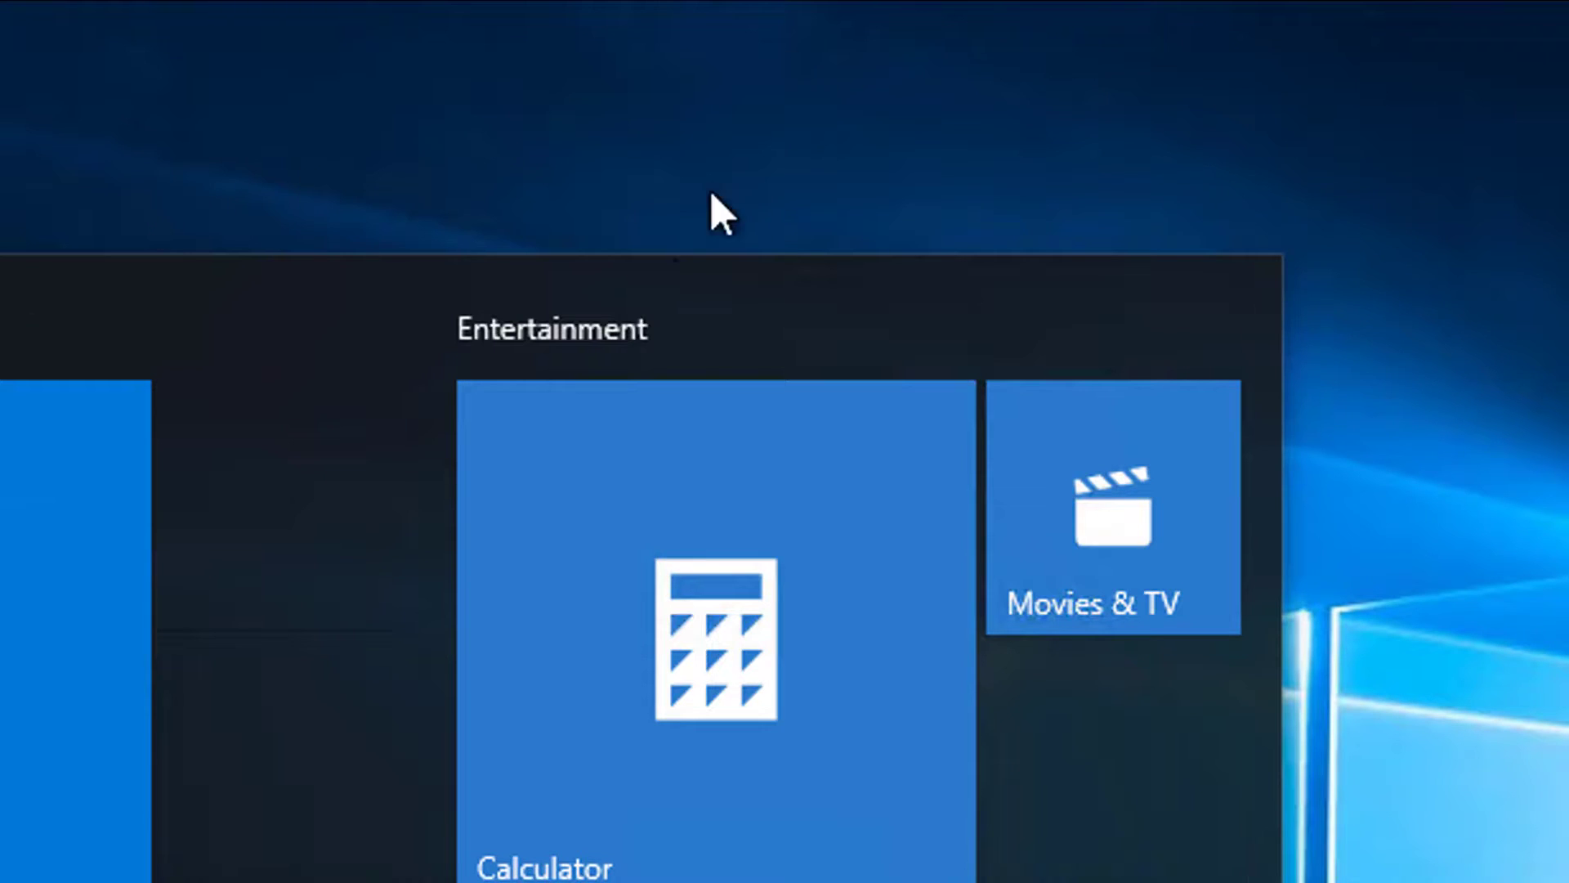
{"action": "left_click", "coordinate": [792, 334]}
{"action": "mouse_move", "coordinate": [1180, 326]}
{"action": "left_mouse_down"}
{"action": "mouse_move", "coordinate": [593, 183]}
{"action": "mouse_move", "coordinate": [642, 168]}
{"action": "left_mouse_up"}
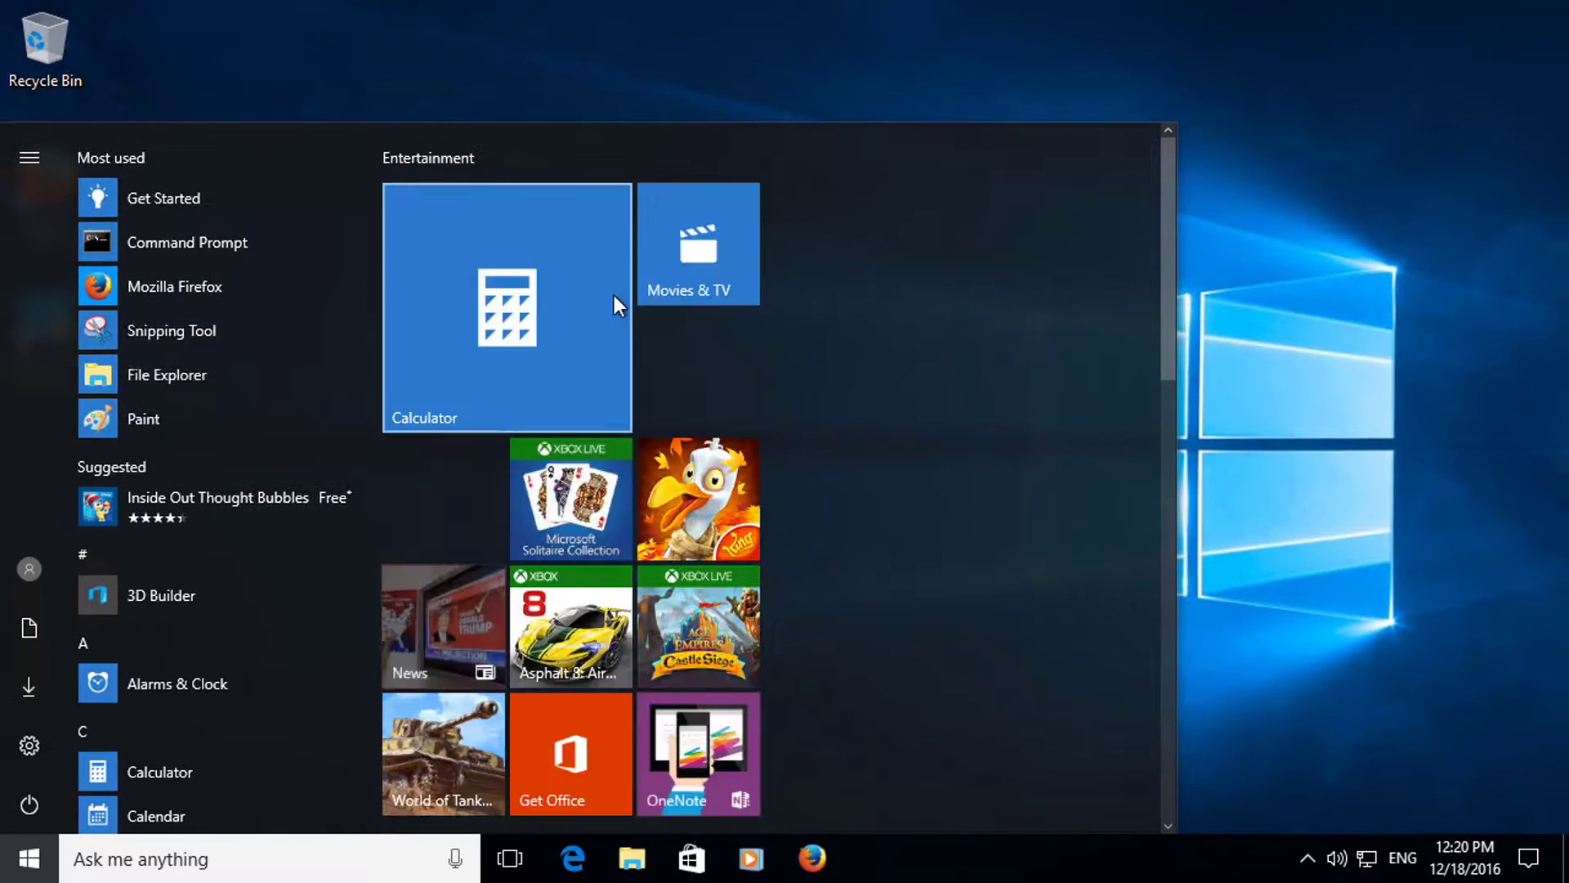
{"action": "scroll", "coordinate": [841, 536], "scroll_direction": "down", "scroll_amount": 5}
{"action": "scroll", "coordinate": [826, 553], "scroll_direction": "down", "scroll_amount": 2}
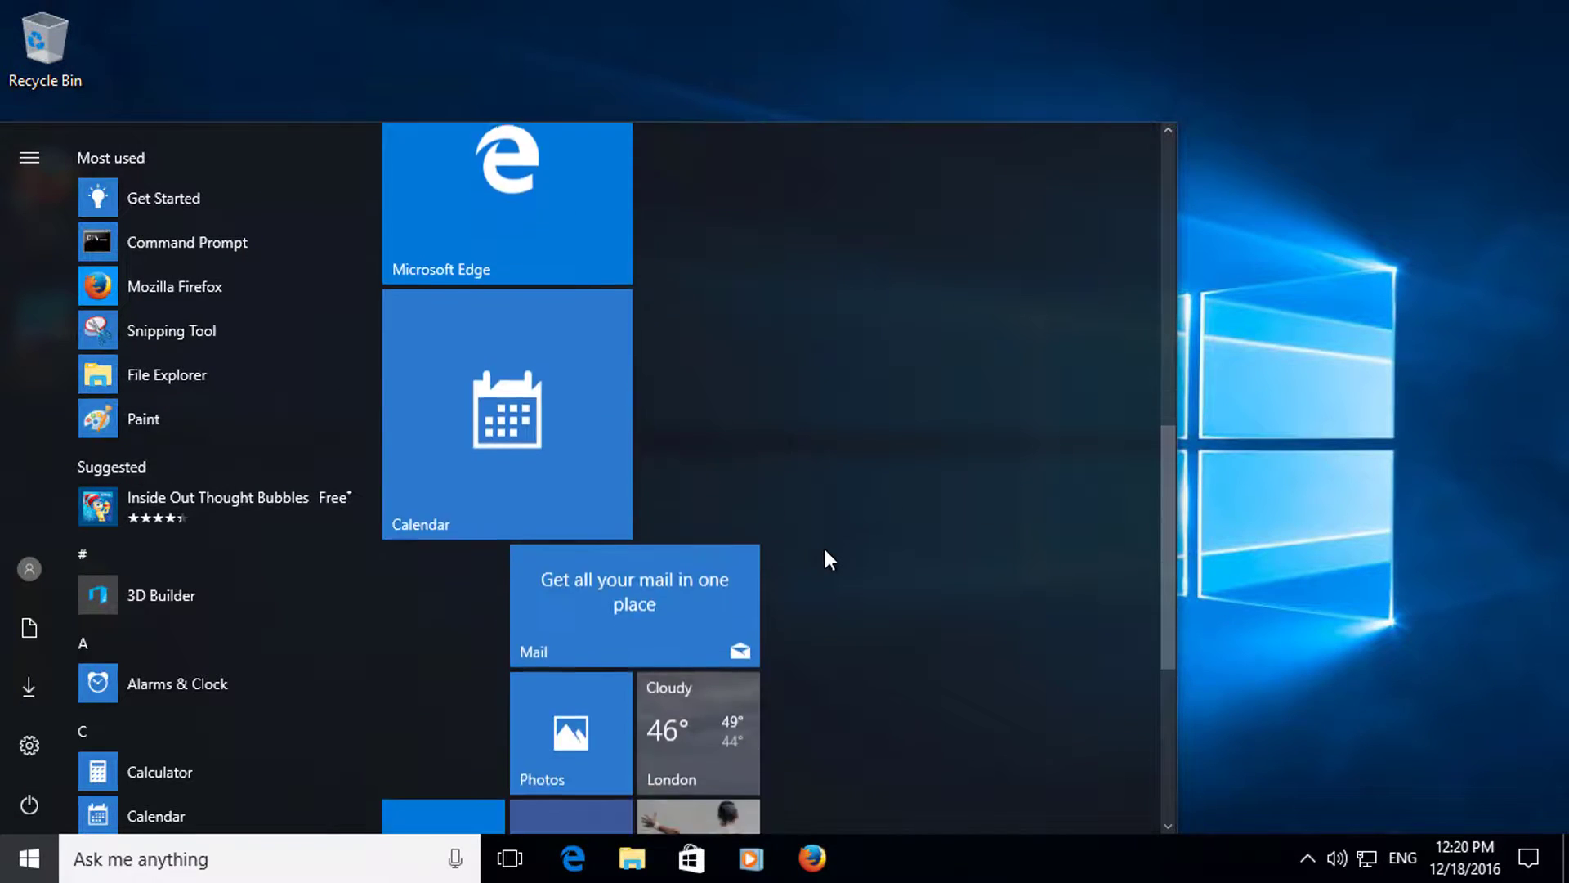
{"action": "scroll", "coordinate": [822, 546], "scroll_direction": "up", "scroll_amount": 3}
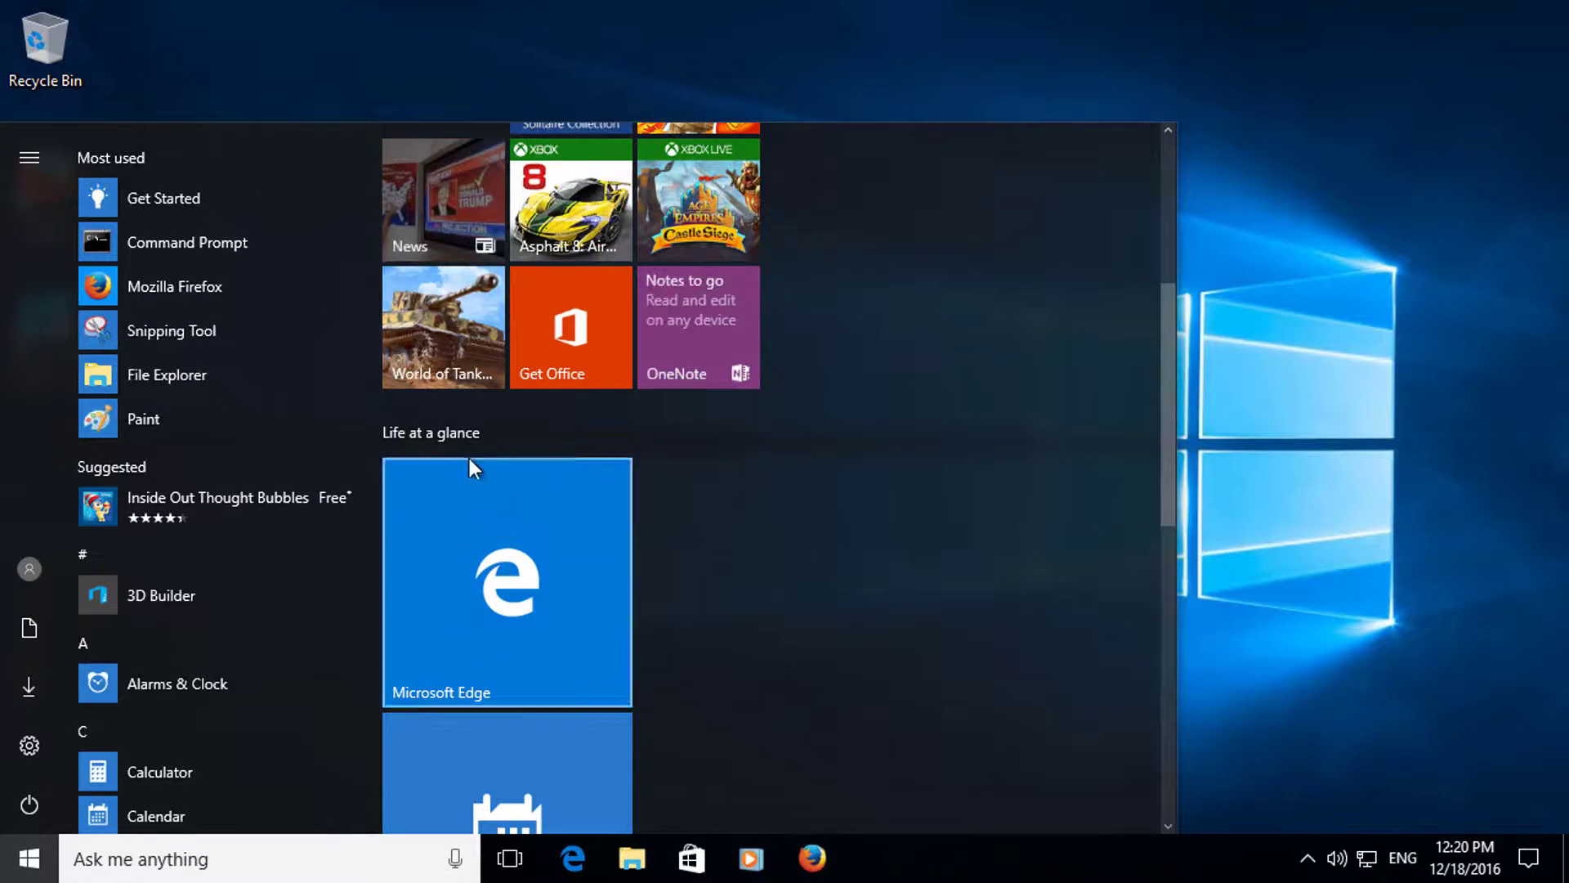
Place Life at a glance beside Entertainment and narrow the Start menu width.
{"action": "mouse_move", "coordinate": [725, 438]}
{"action": "left_mouse_down"}
{"action": "mouse_move", "coordinate": [1131, 88]}
{"action": "mouse_move", "coordinate": [1116, 160]}
{"action": "left_mouse_up"}
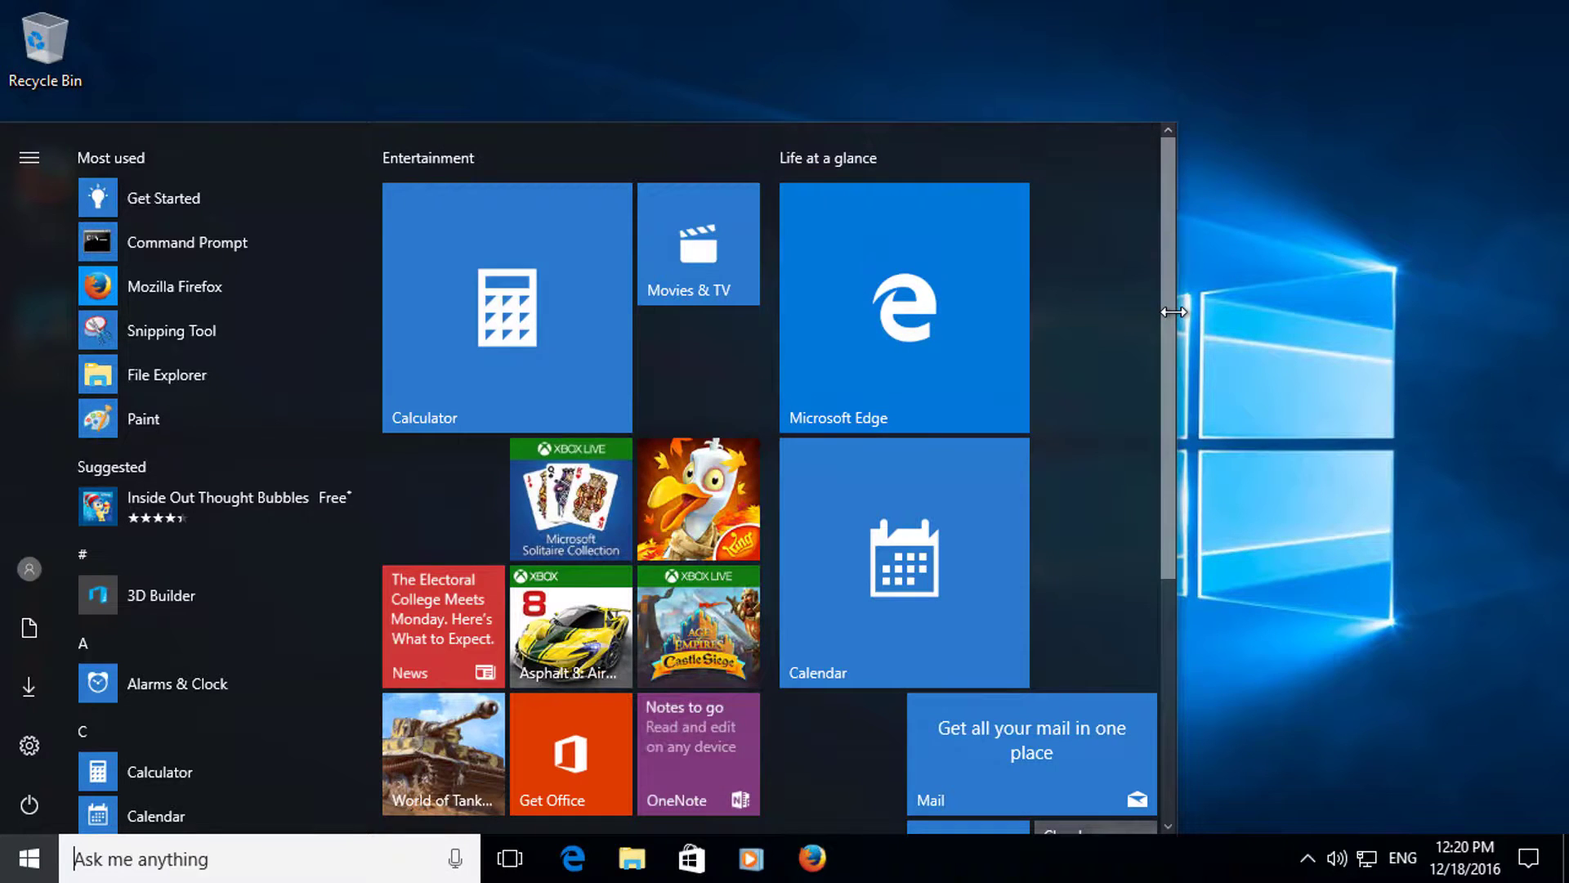
{"action": "mouse_move", "coordinate": [1175, 312]}
{"action": "left_mouse_down"}
{"action": "mouse_move", "coordinate": [1443, 311]}
{"action": "mouse_move", "coordinate": [1458, 328]}
{"action": "left_mouse_up"}
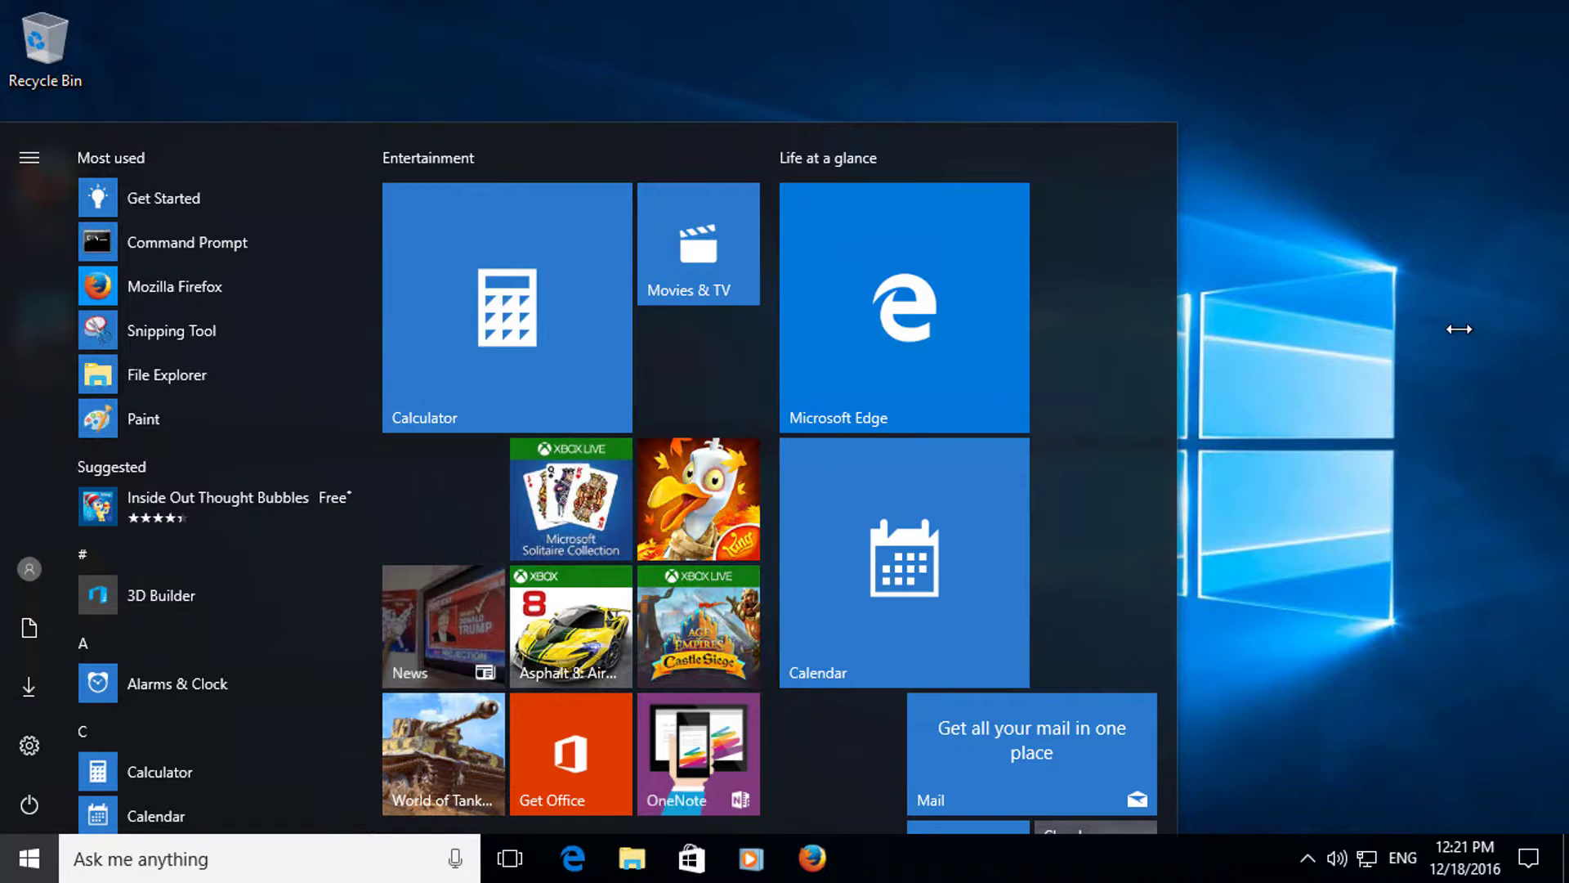
{"action": "left_click_drag", "start_coordinate": [1459, 329], "coordinate": [809, 344]}
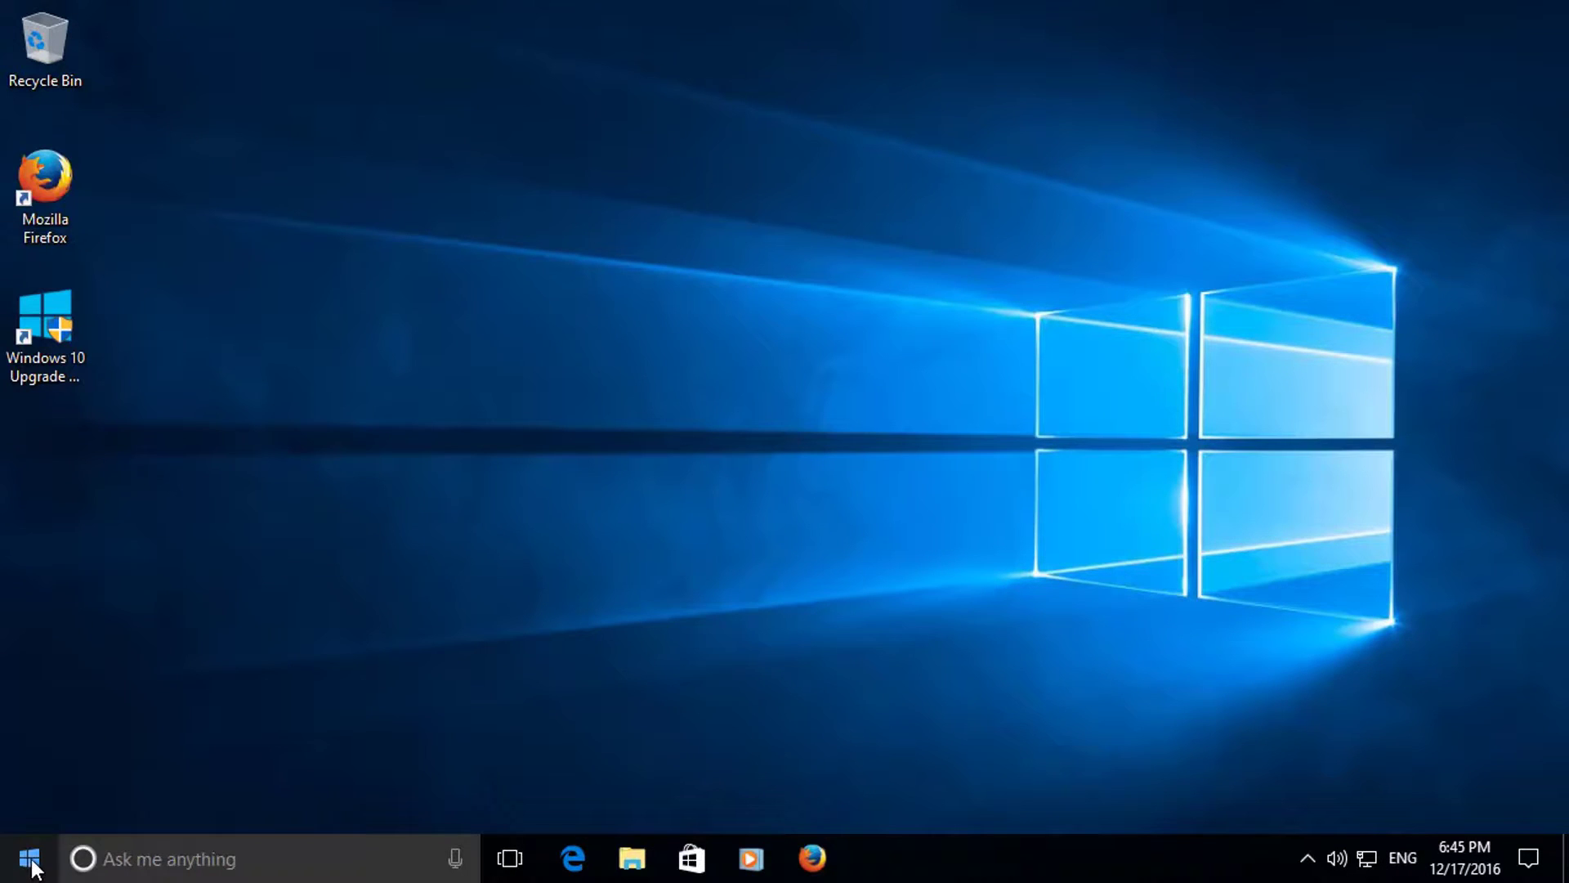
{"action": "right_click", "coordinate": [33, 868]}
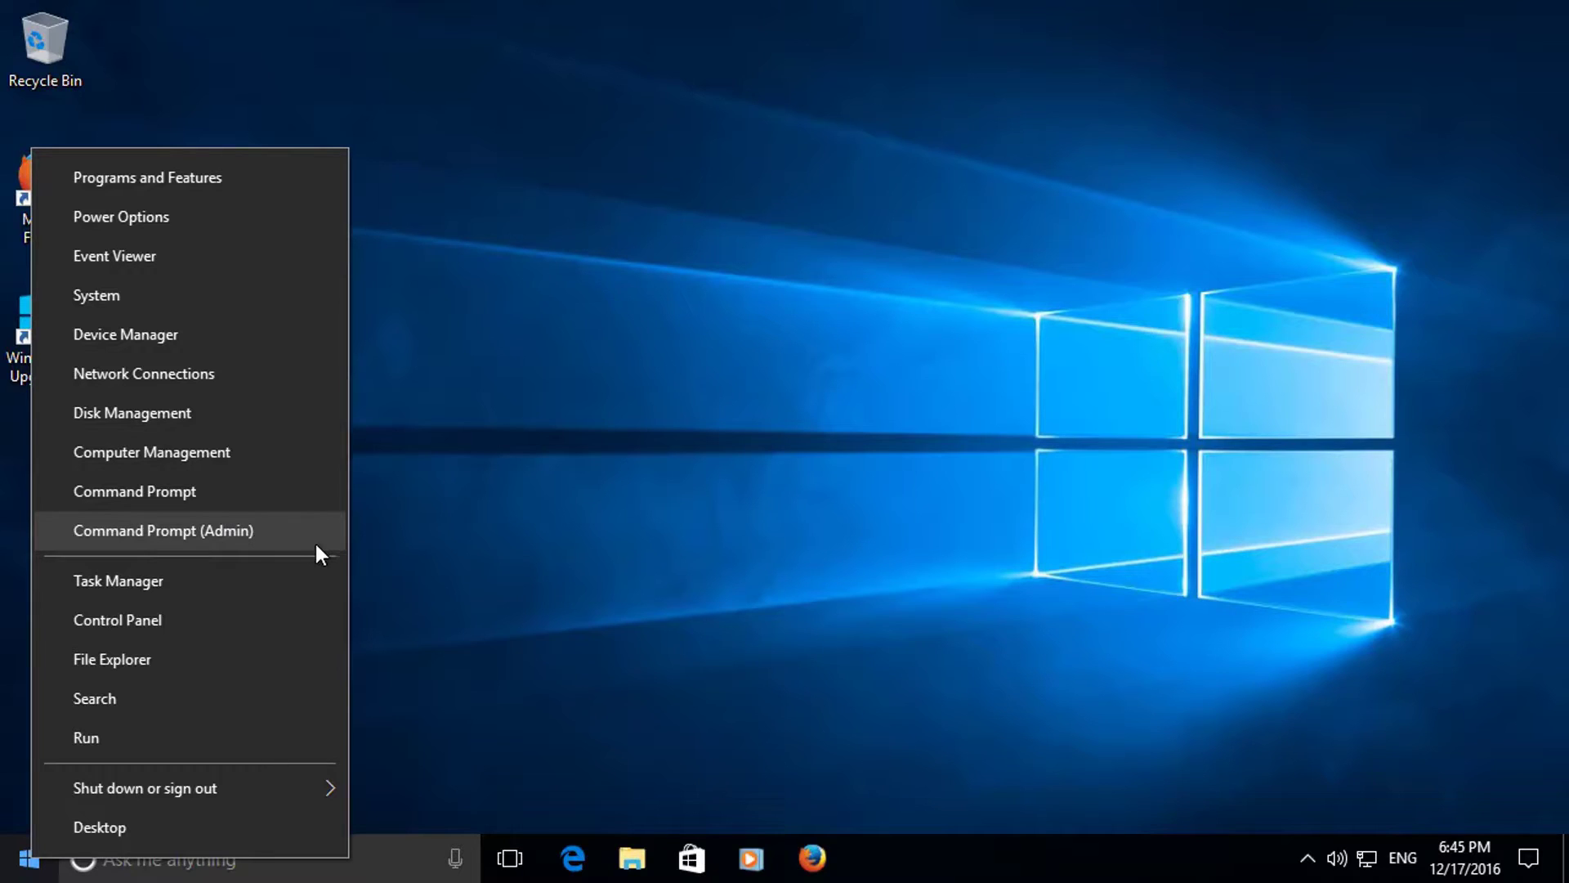
Dismiss the quick links menu, open taskbar Settings, and view the Start page.
{"action": "left_click", "coordinate": [558, 560]}
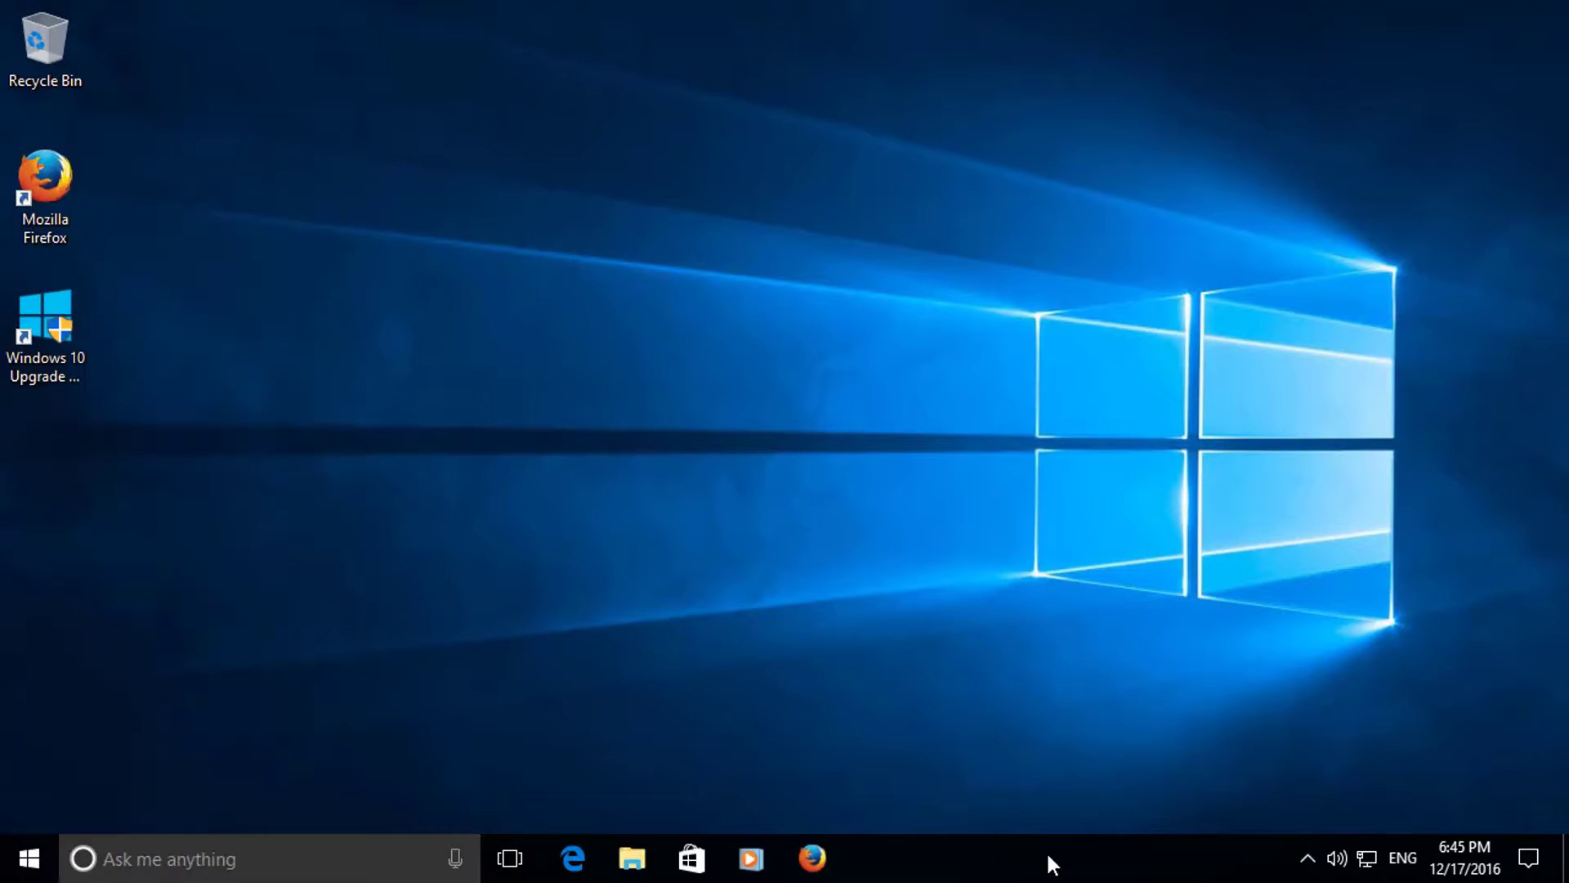
{"action": "right_click", "coordinate": [1049, 863]}
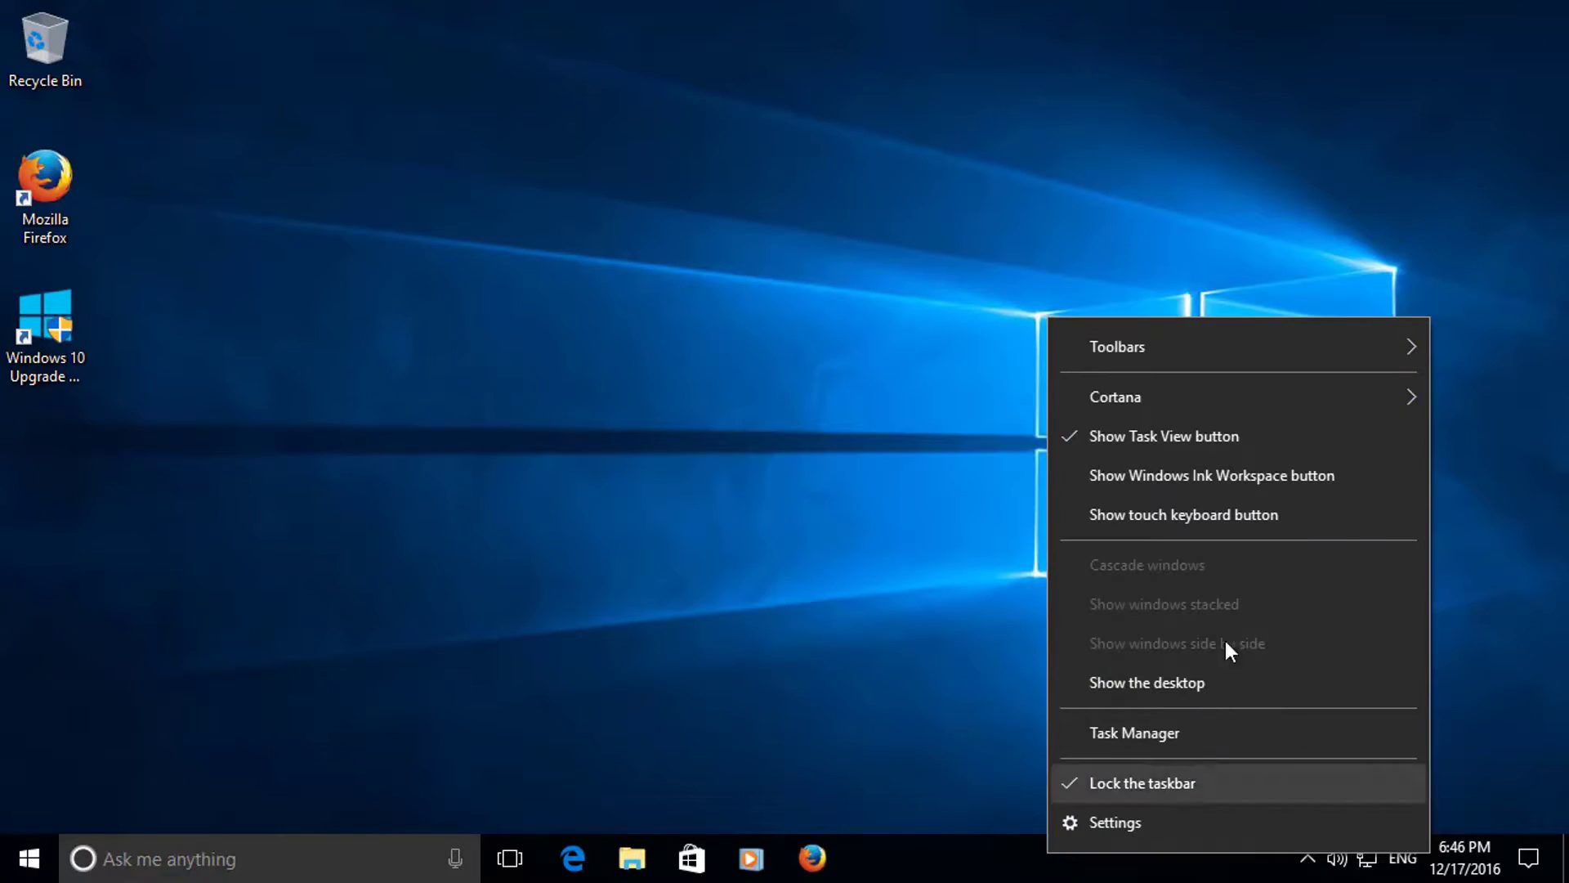
{"action": "left_click", "coordinate": [1133, 825]}
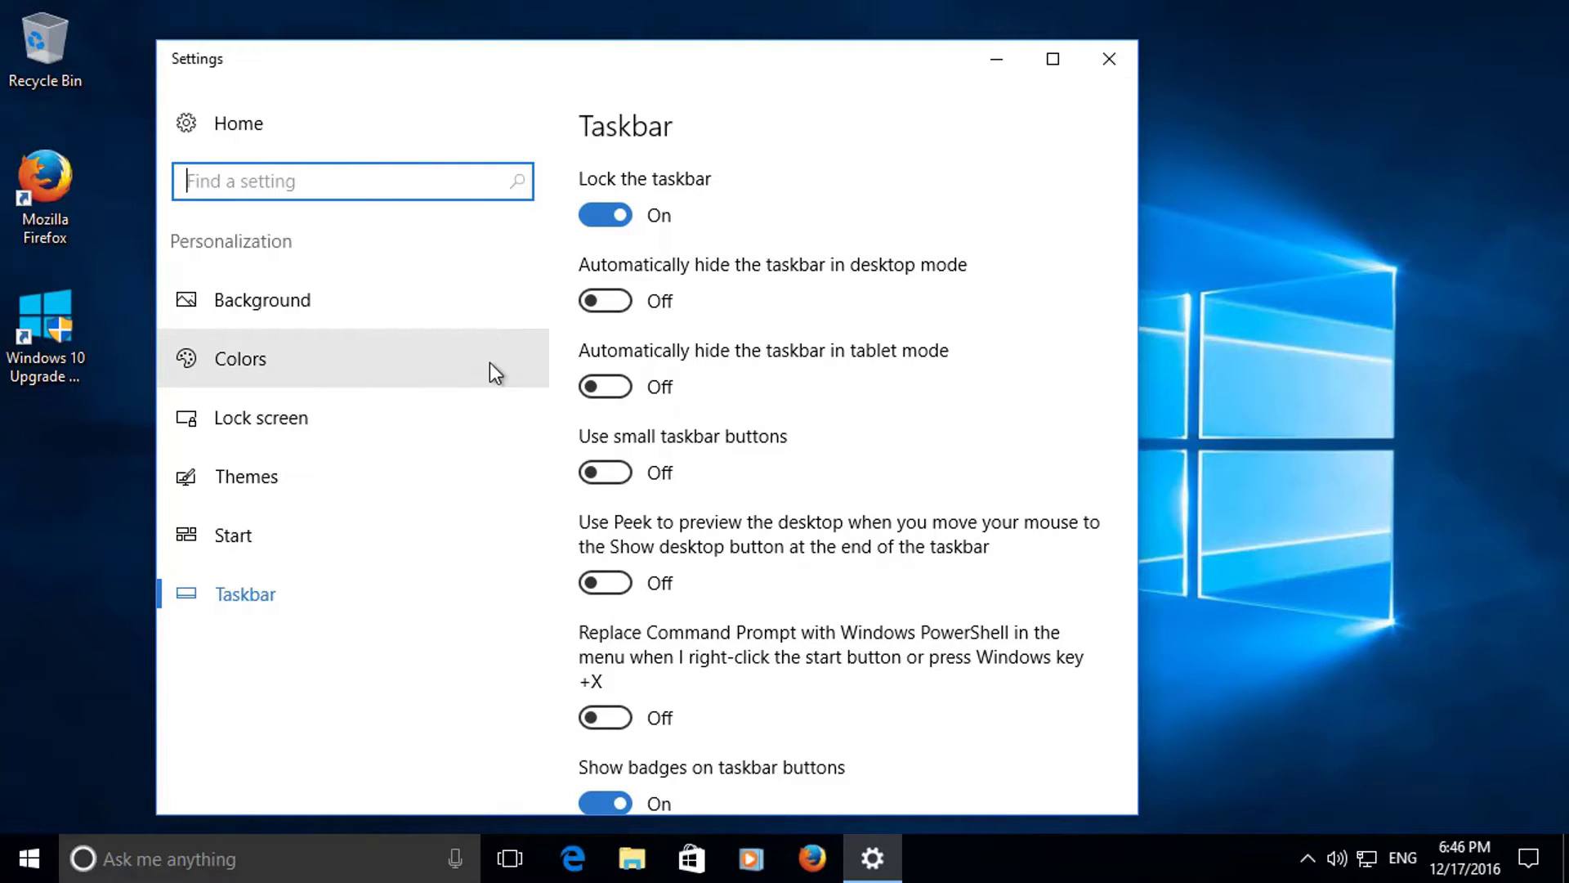
{"action": "left_click", "coordinate": [227, 543]}
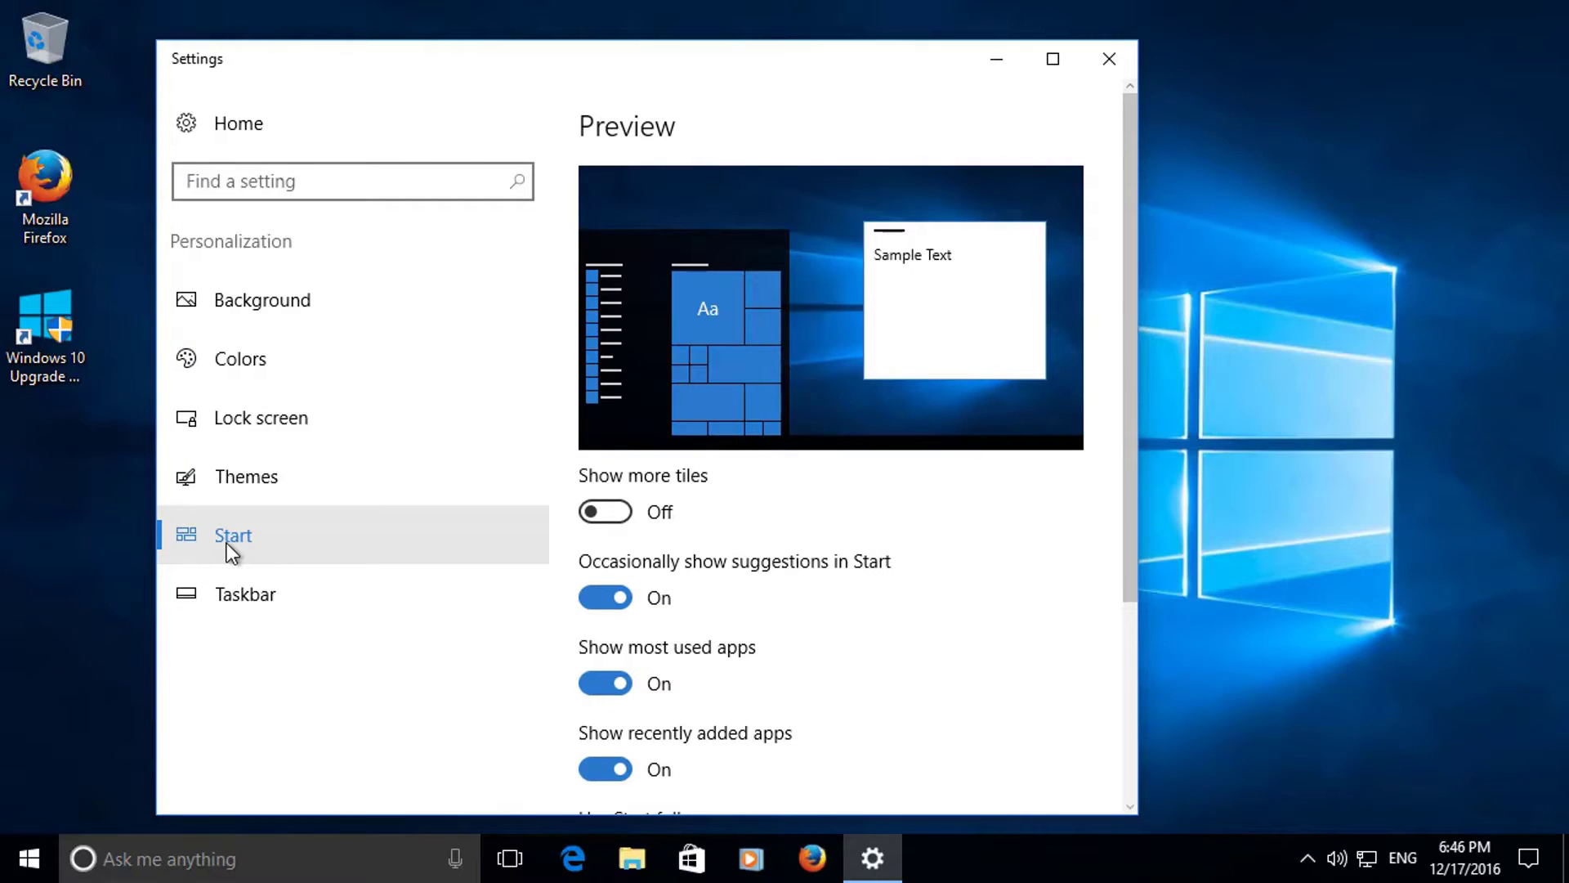
{"action": "left_click_drag", "start_coordinate": [1114, 340], "coordinate": [688, 752]}
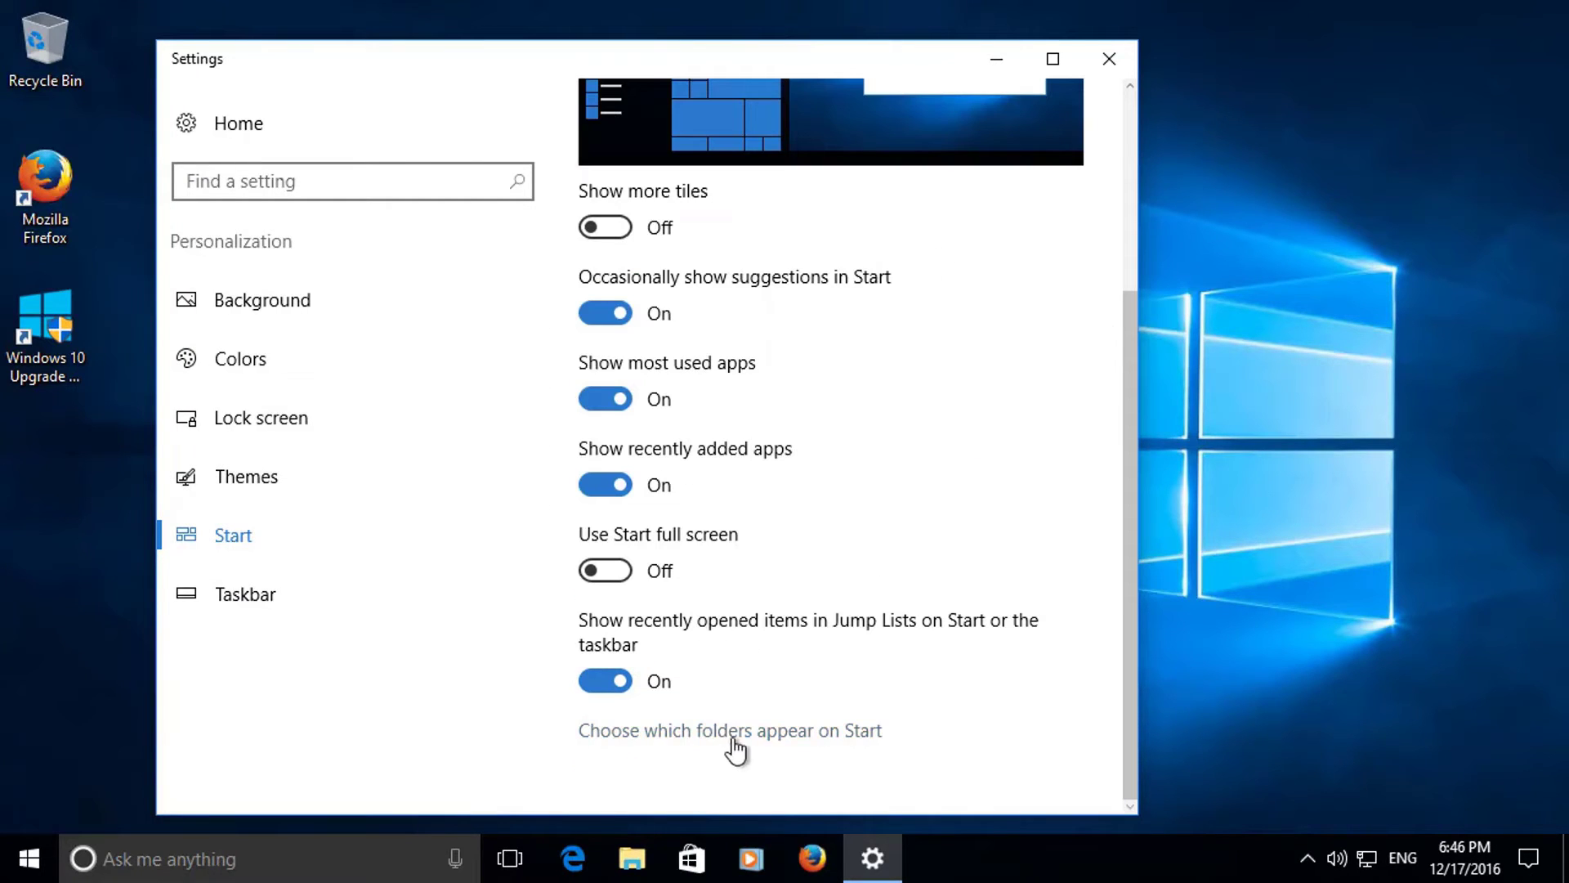
Open the 'Choose which folders appear on Start' page.
{"action": "left_click", "coordinate": [852, 746]}
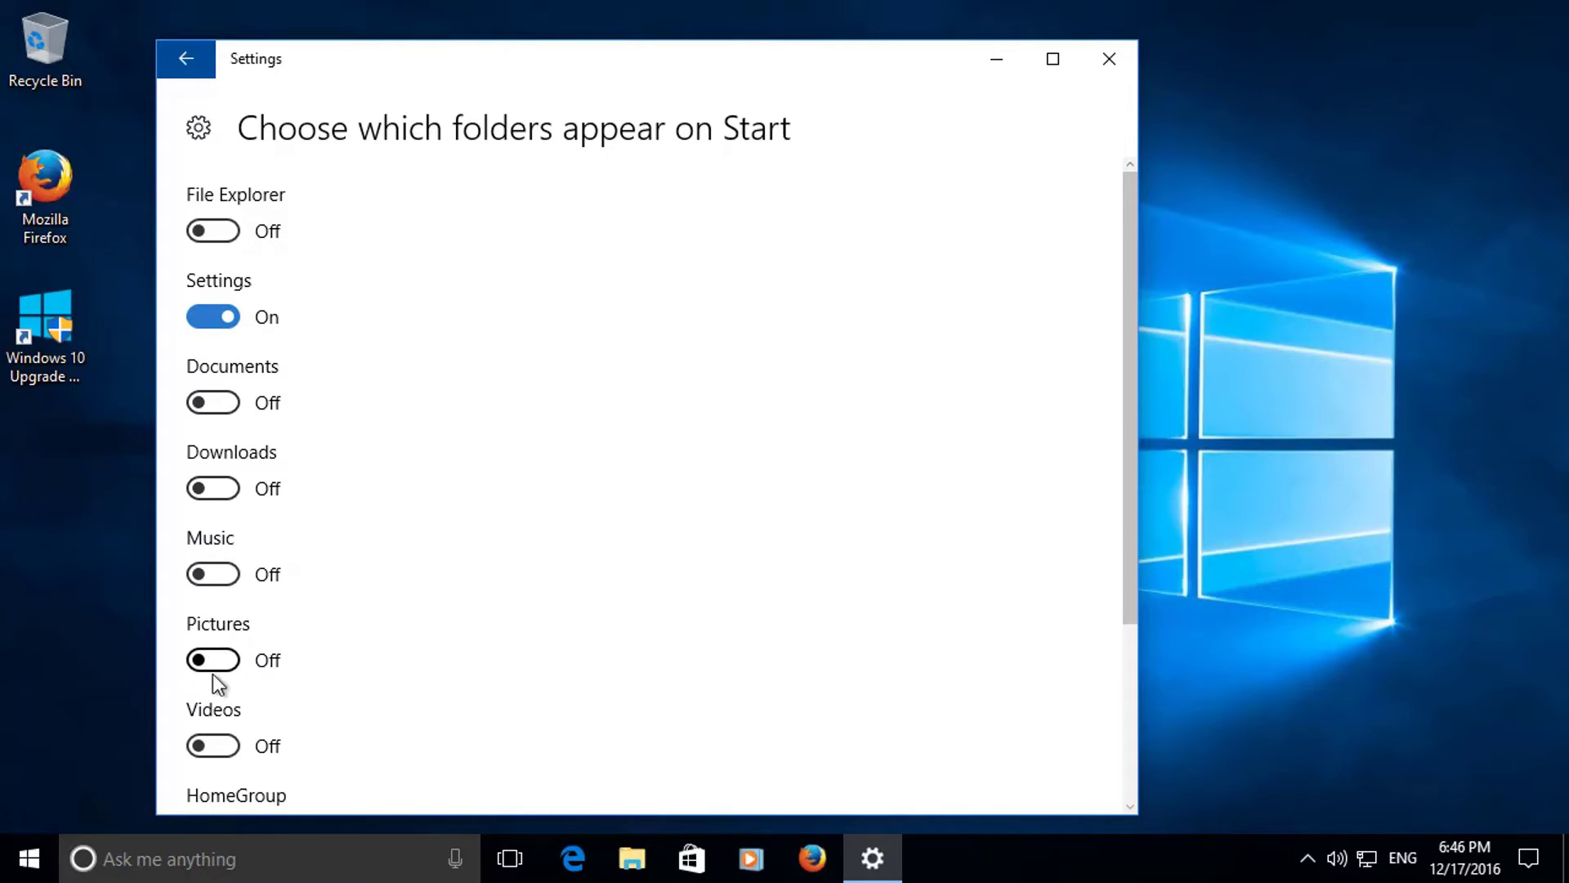
{"action": "scroll", "coordinate": [381, 697], "scroll_direction": "down", "scroll_amount": 2}
{"action": "scroll", "coordinate": [384, 697], "scroll_direction": "down", "scroll_amount": 2}
{"action": "scroll", "coordinate": [342, 519], "scroll_direction": "up", "scroll_amount": 2}
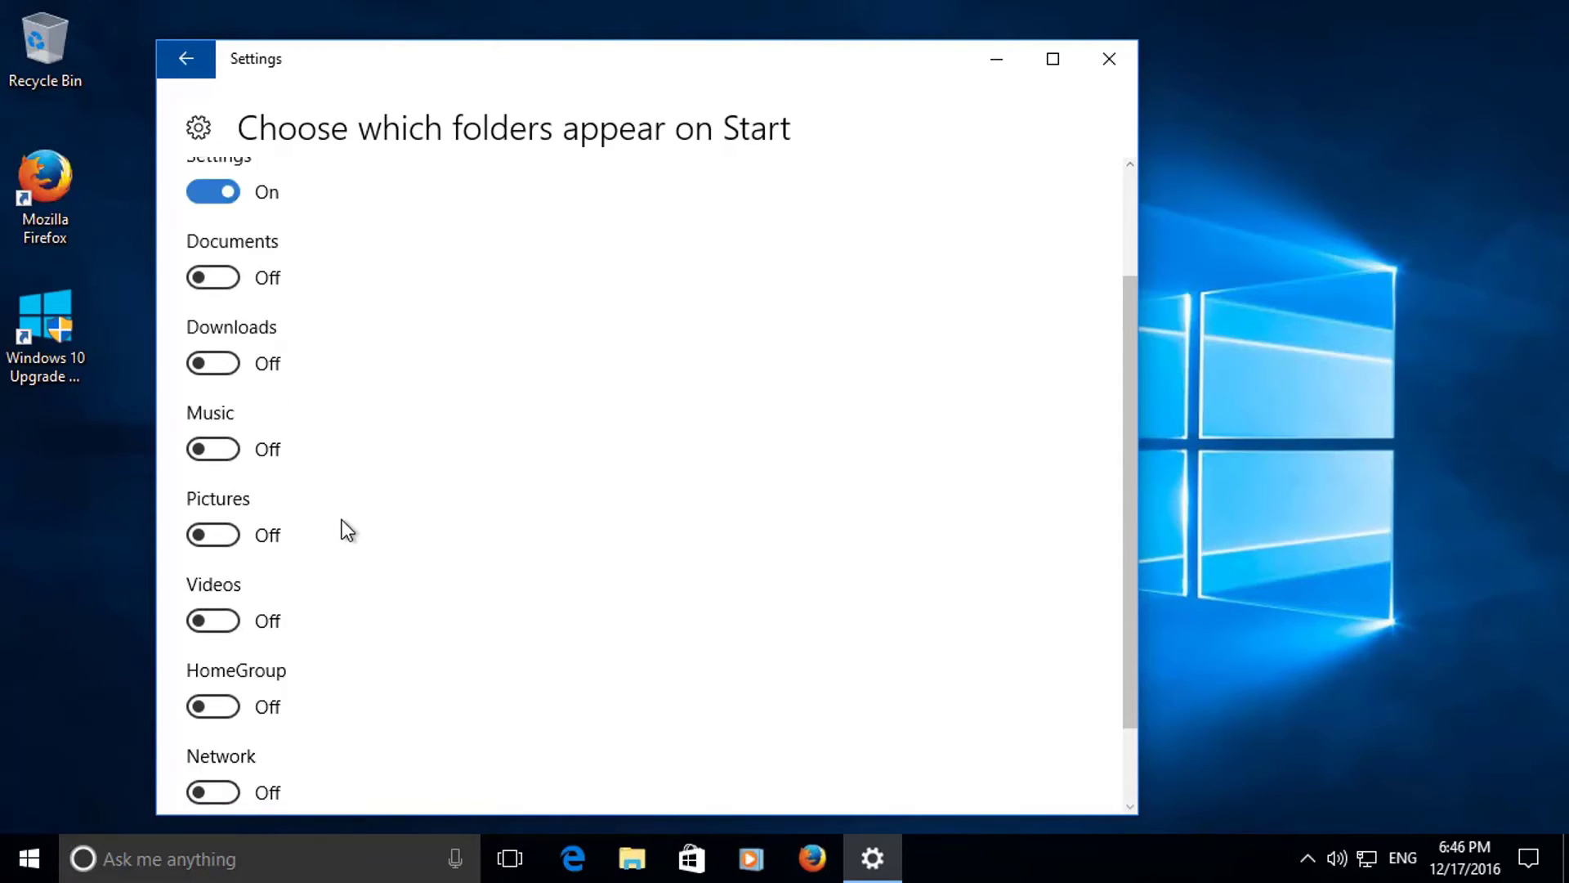